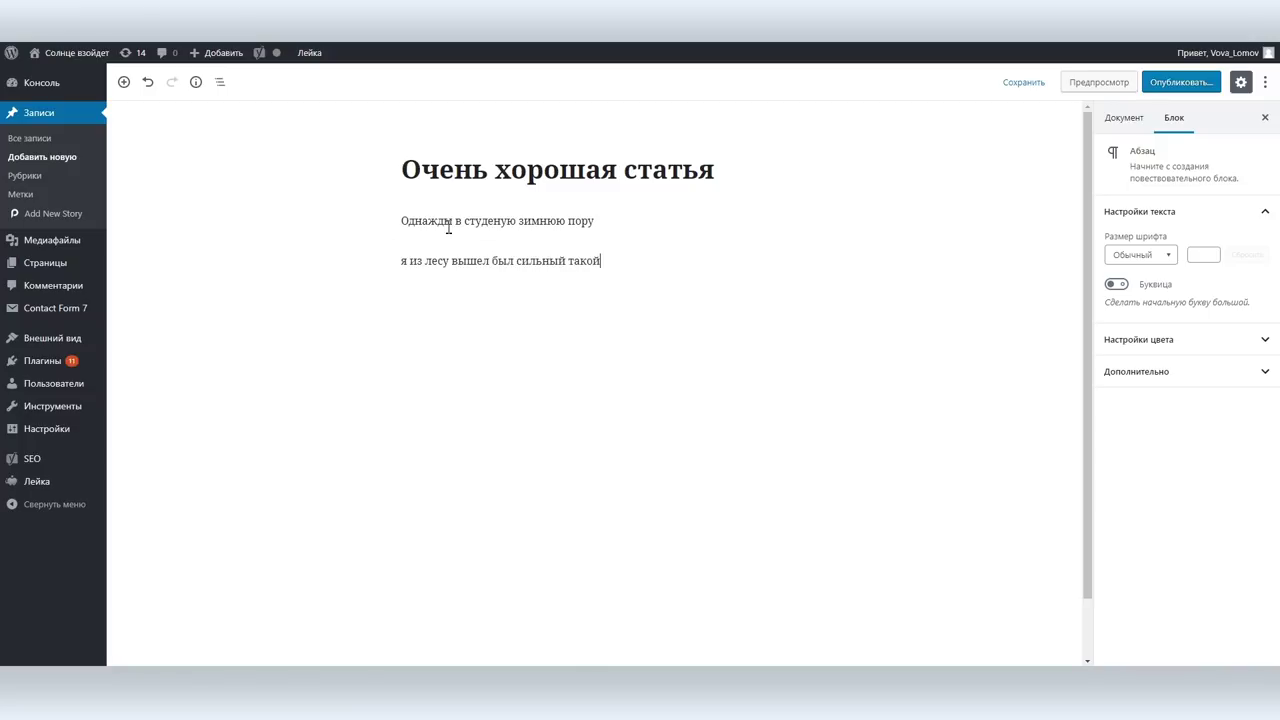
Finish the second paragraph with an ellipsis, then view the first paragraph block's formatting tools and additional block options.
mouse_move(449, 229)
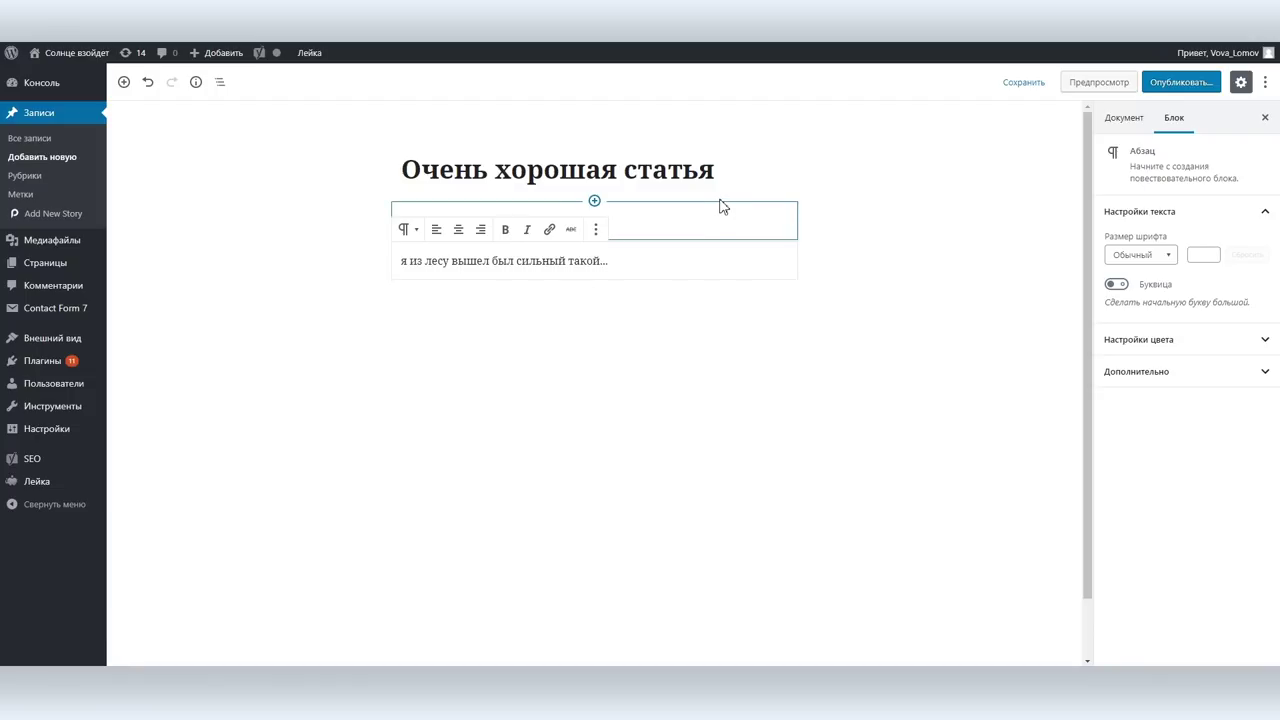
left_click(856, 278)
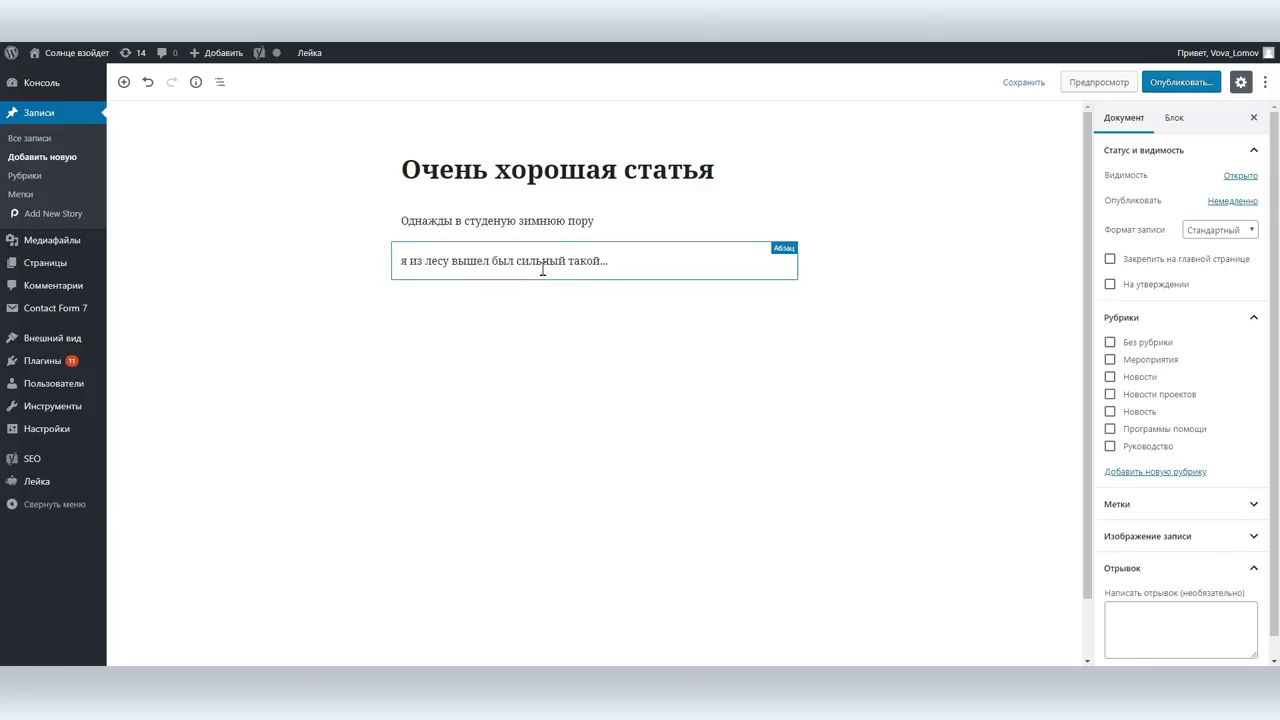
left_click(553, 219)
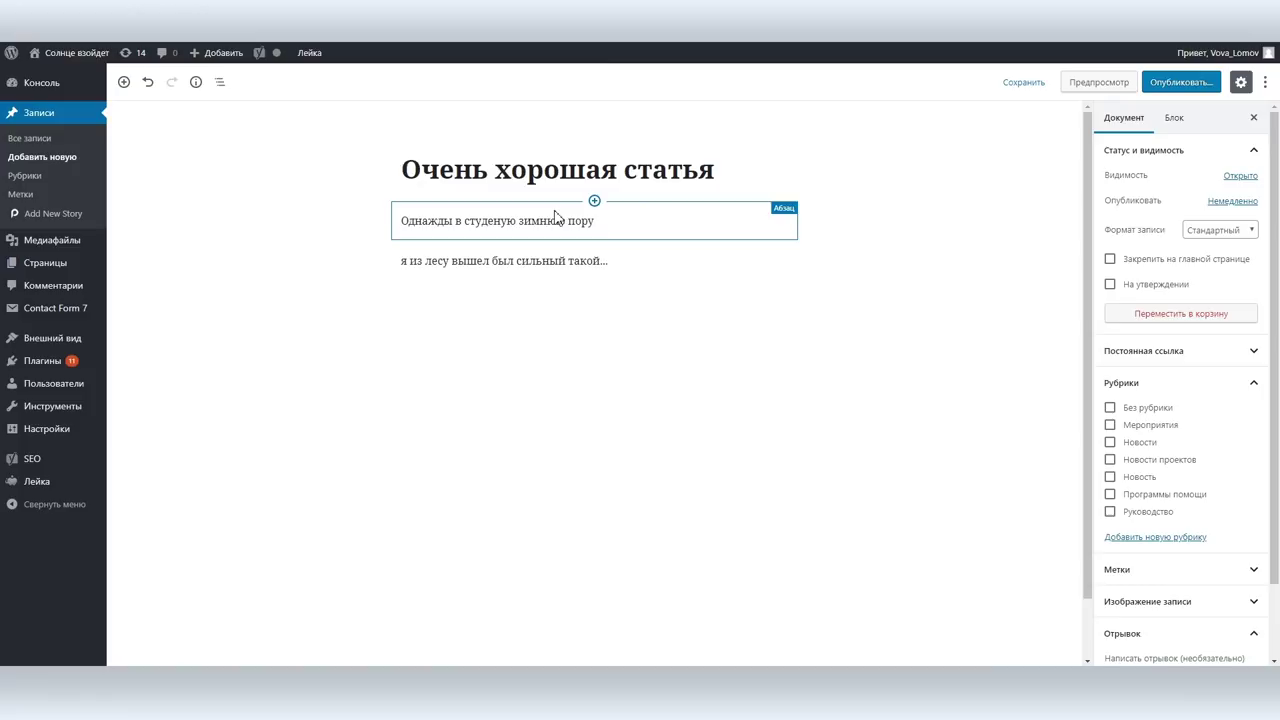
left_click(734, 221)
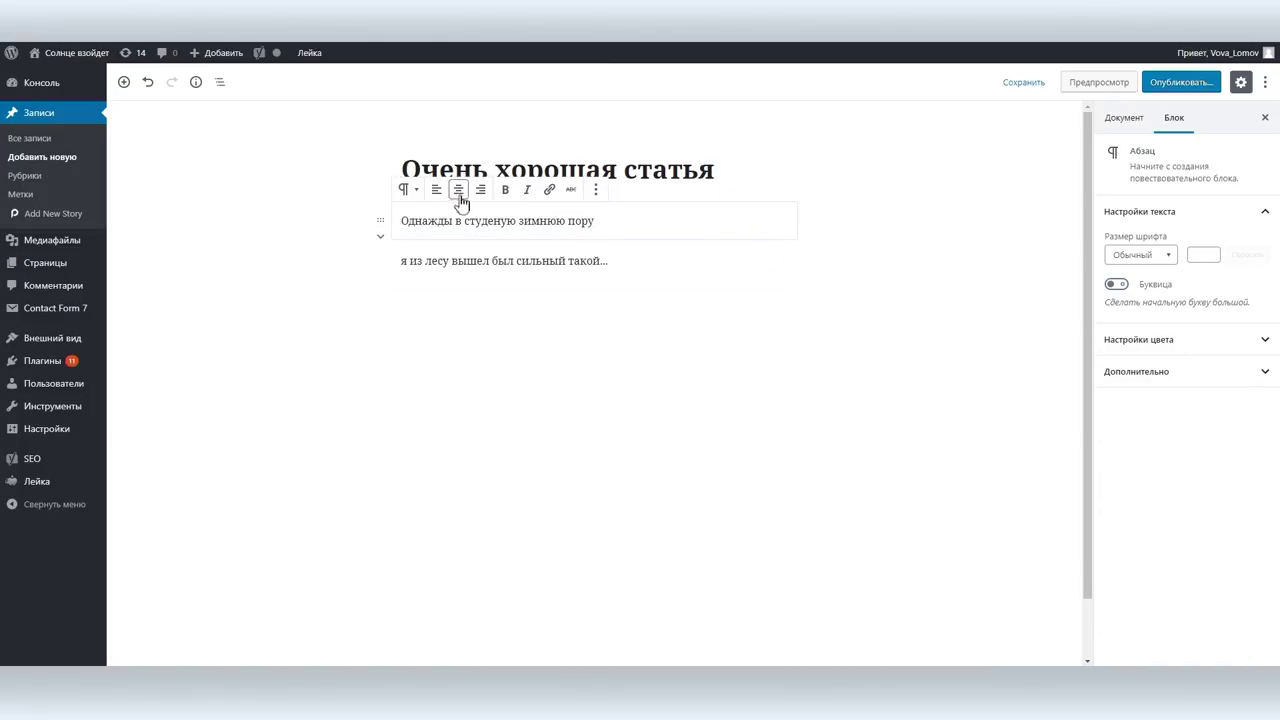
left_click(596, 190)
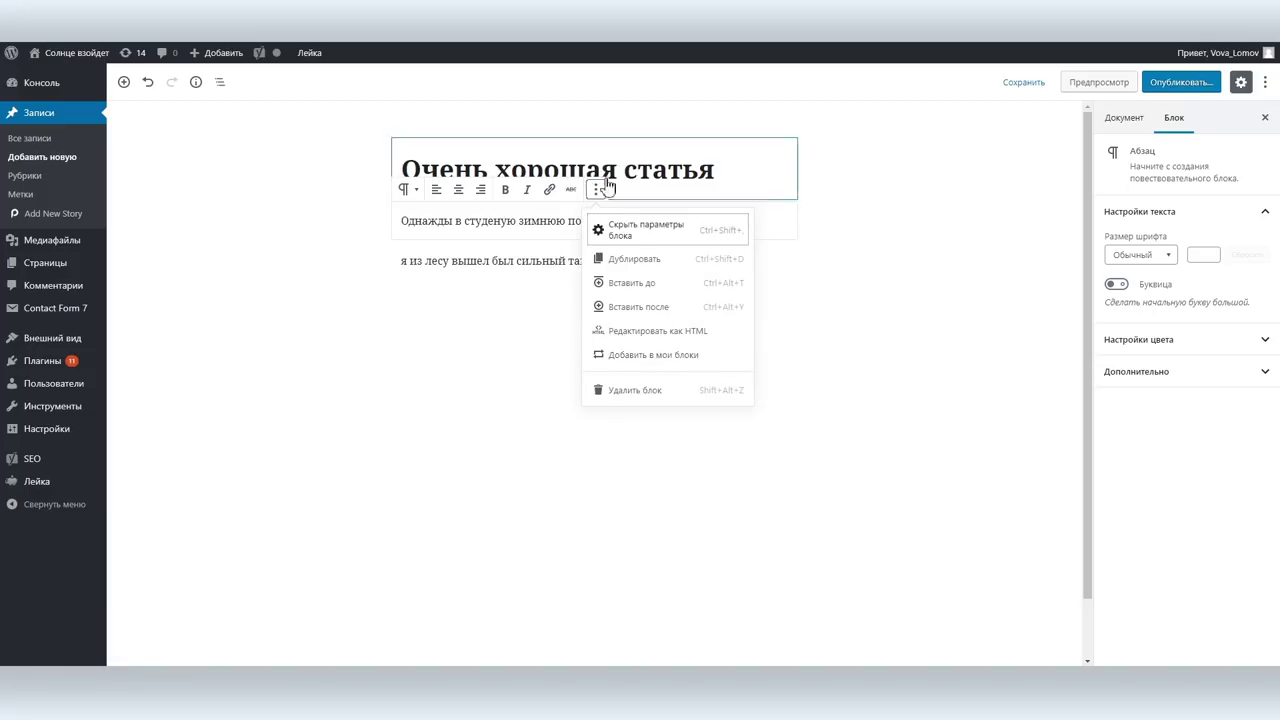
left_click(596, 190)
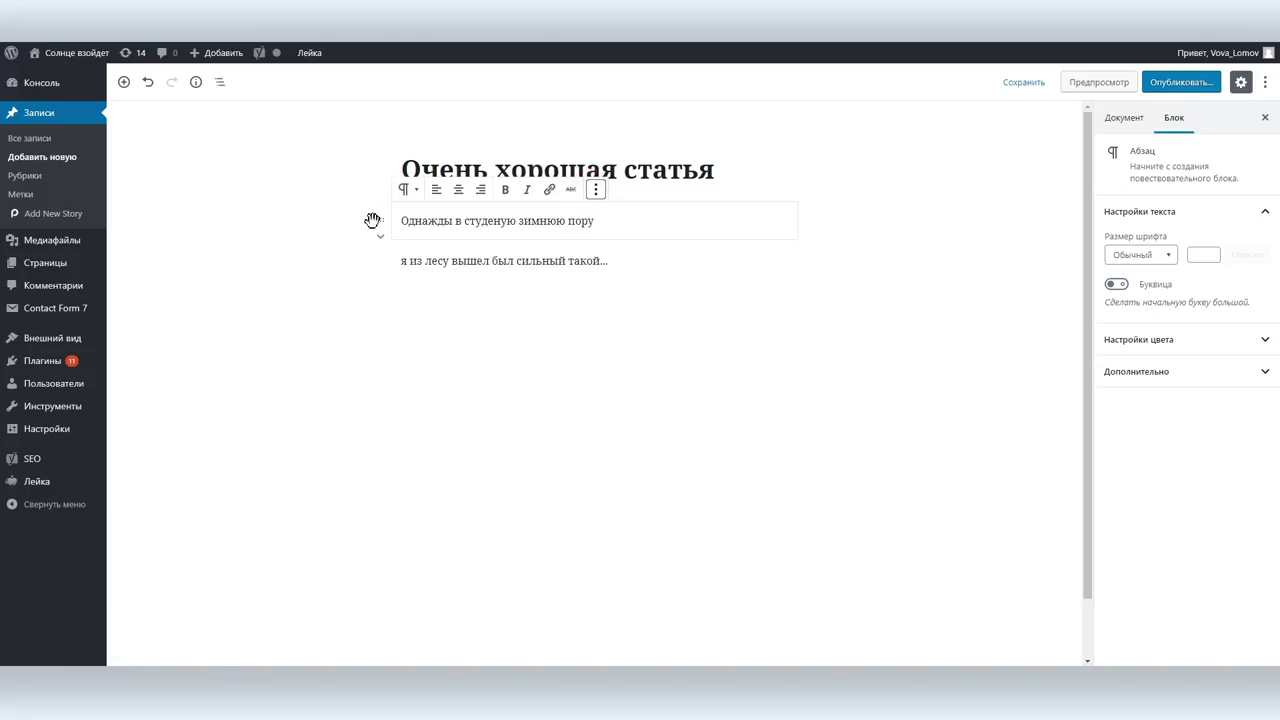
Move the paragraph "Однажды в студеную зимнюю пору" below the second paragraph and return it to first place.
left_click(381, 240)
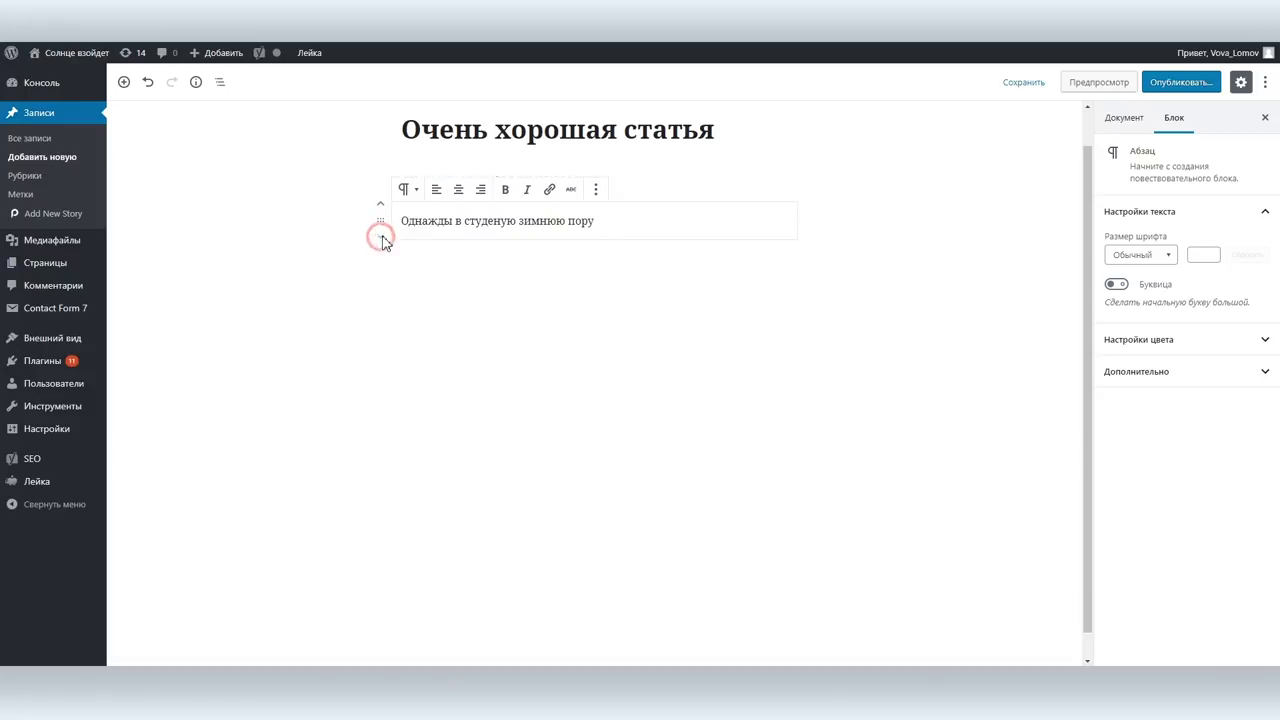
left_click(314, 333)
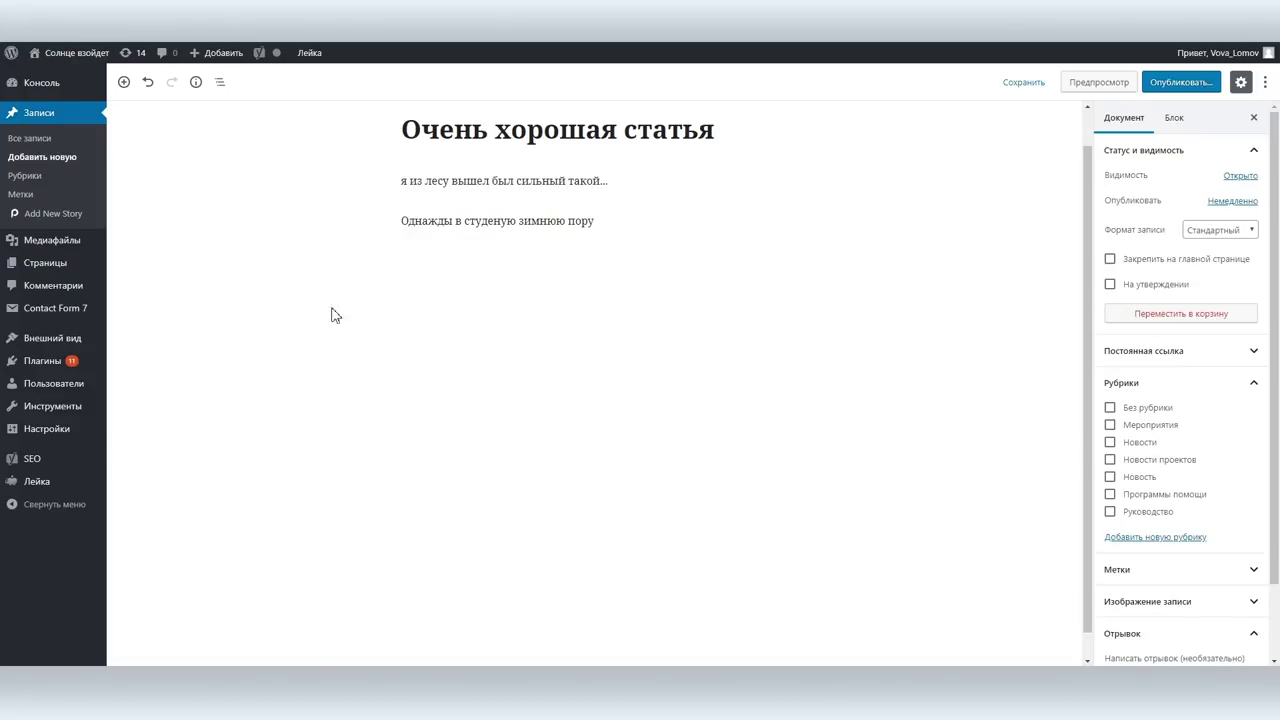
left_click(391, 230)
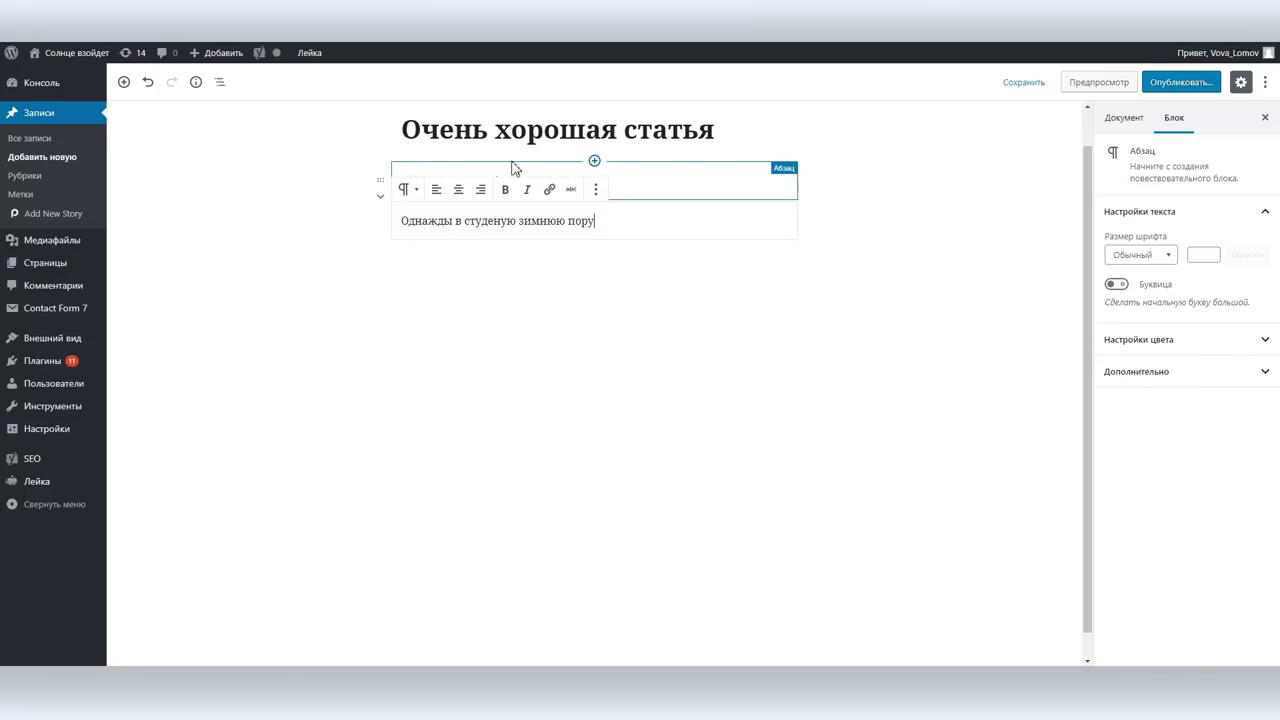
left_click_drag(379, 222, 534, 185)
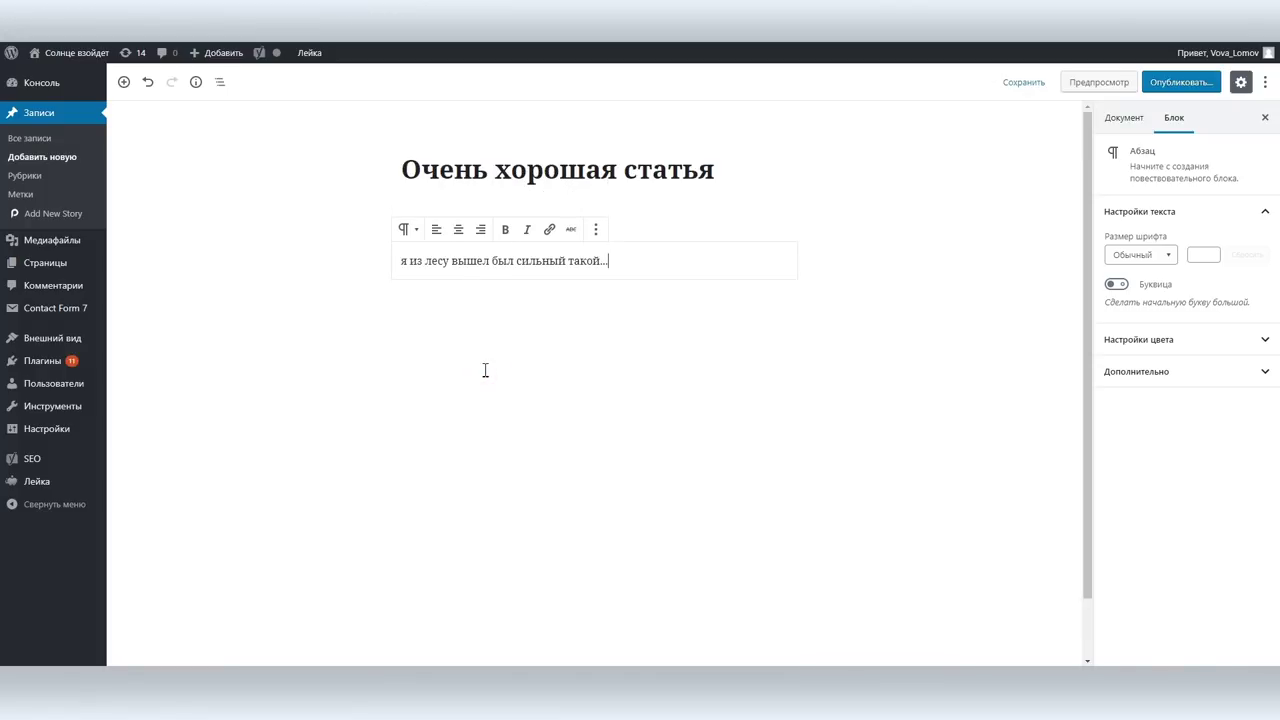
left_click(1037, 343)
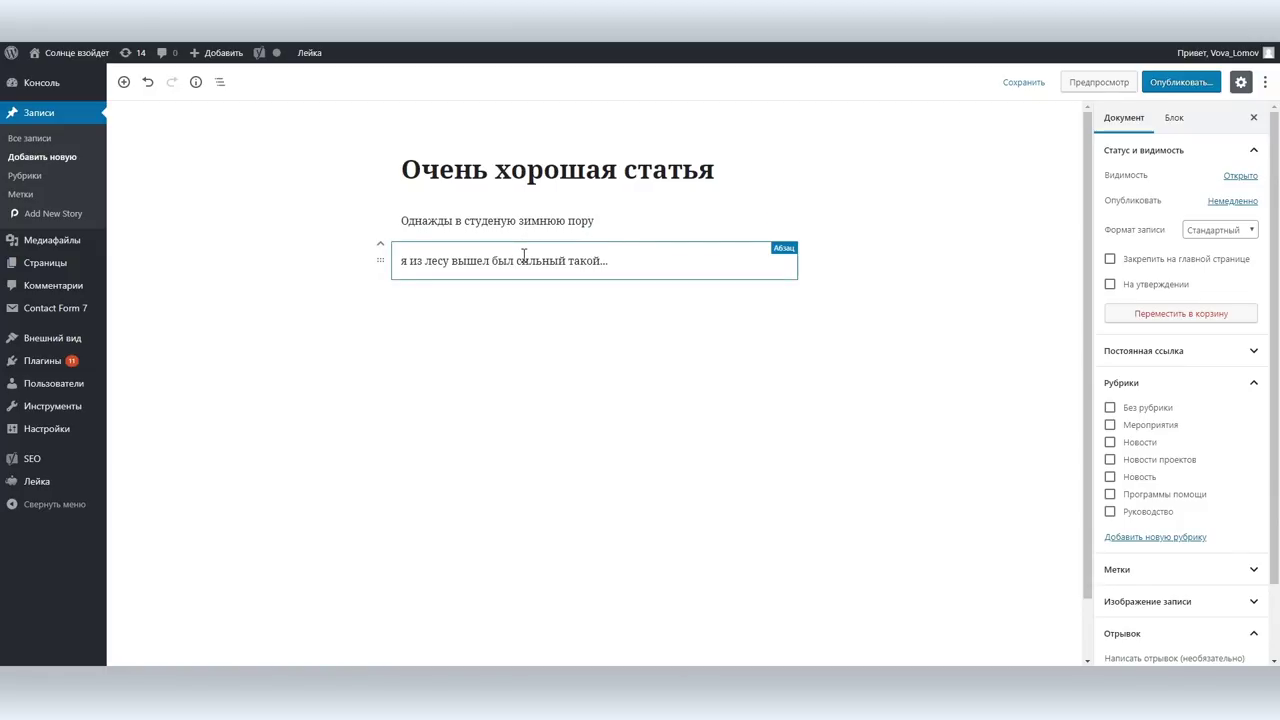
Add the heading "А дальше?" and place it below the second paragraph, followed by a paragraph reading "Гляжу поднимается медленно в гору".
left_click(594, 243)
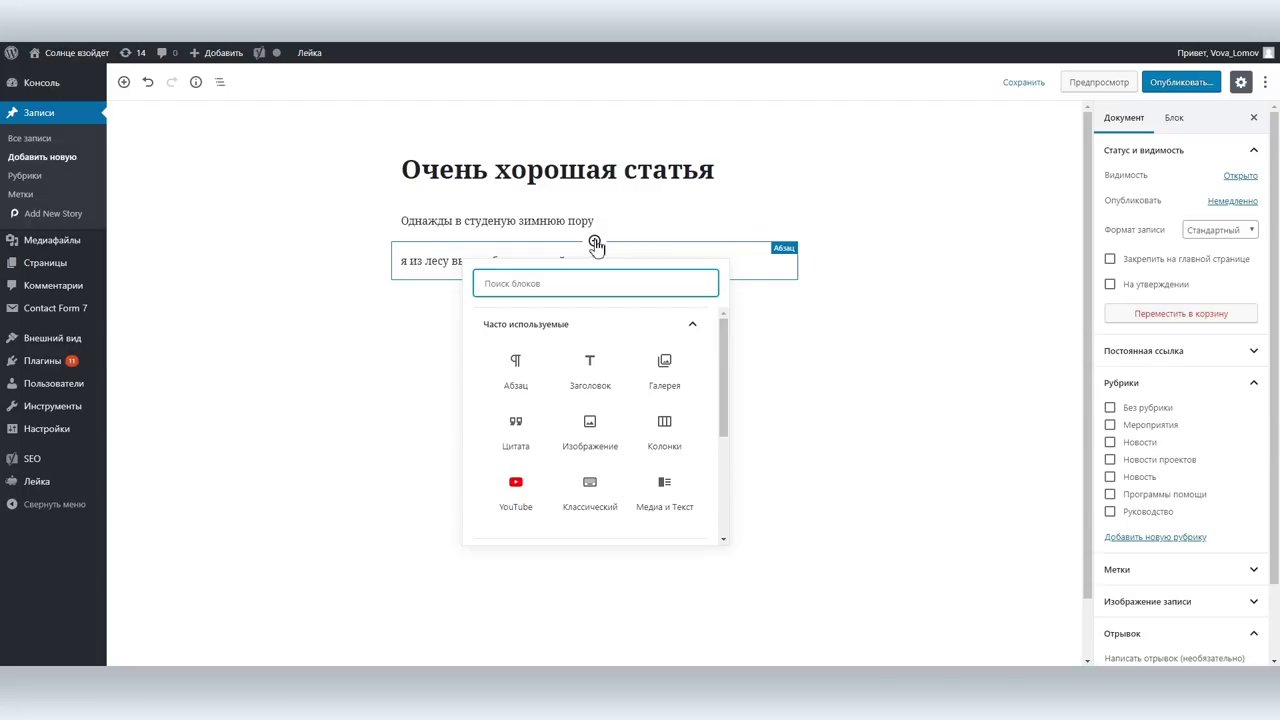
left_click(596, 370)
type("А дальше?")
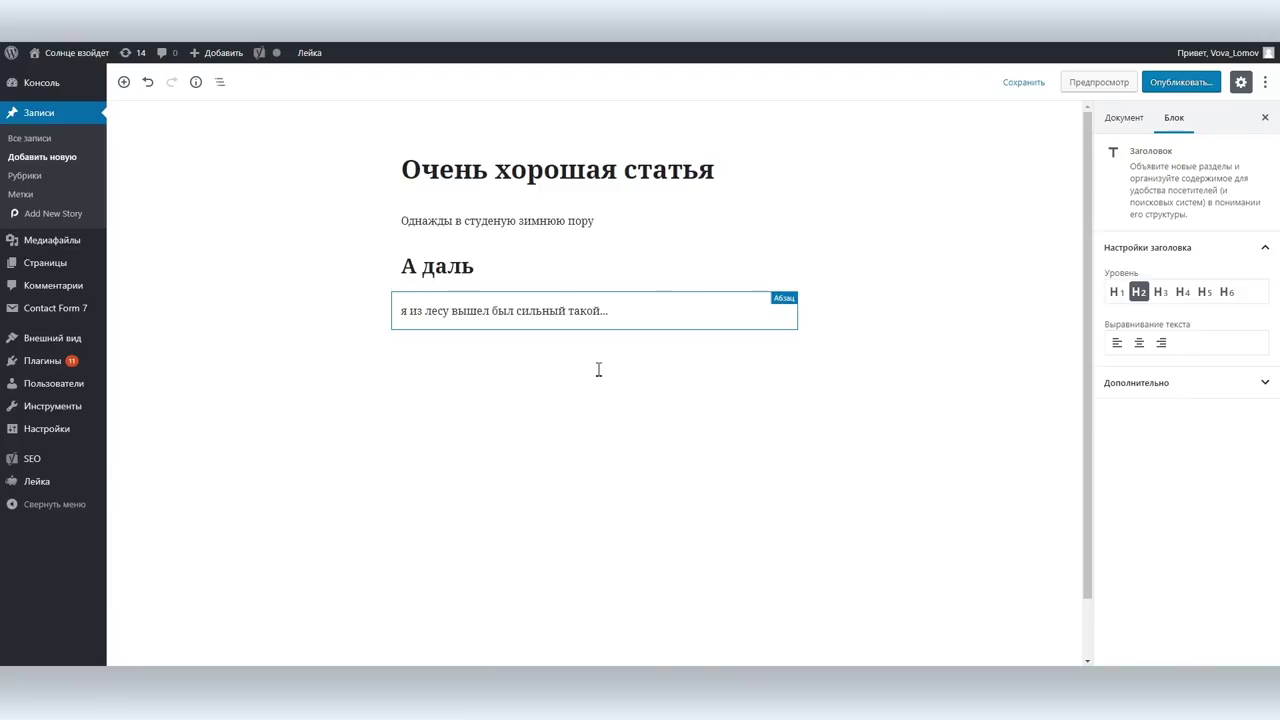
left_click(380, 278)
key("Return")
type("Гляжу поднимается медленно в гору")
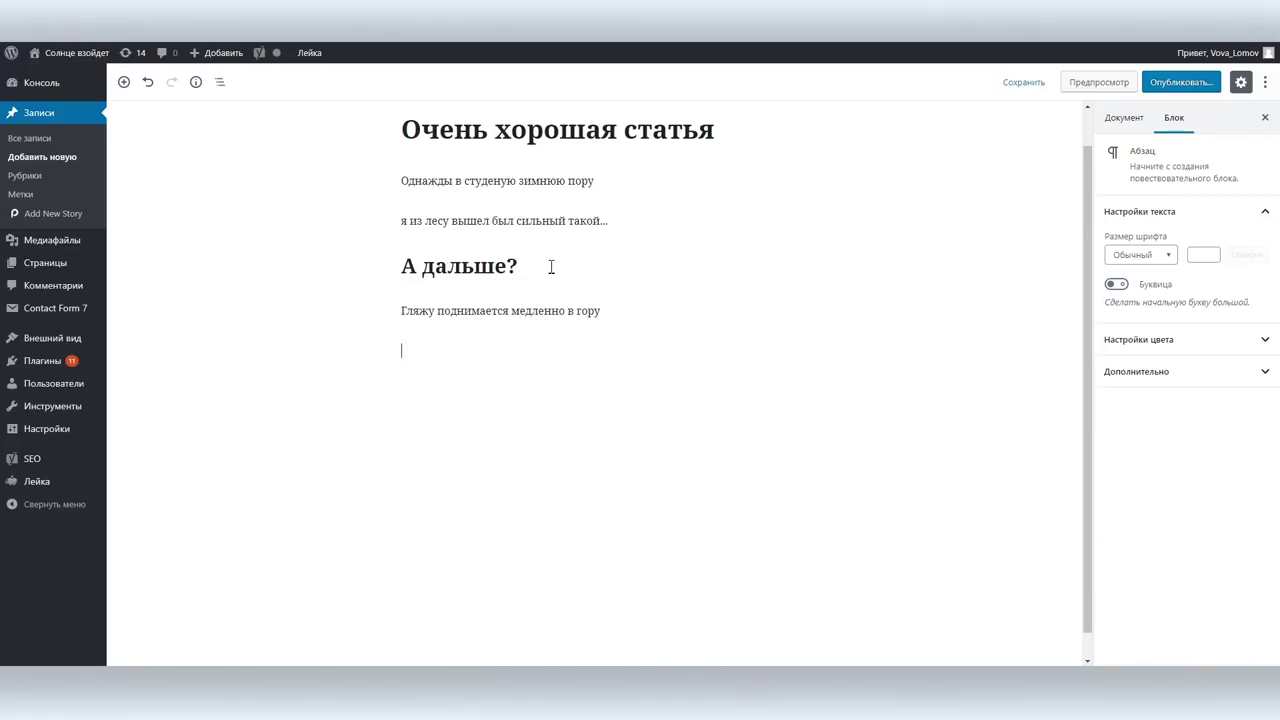
Add an image block below the last paragraph and fill it with the dark portrait photo.
left_click(371, 352)
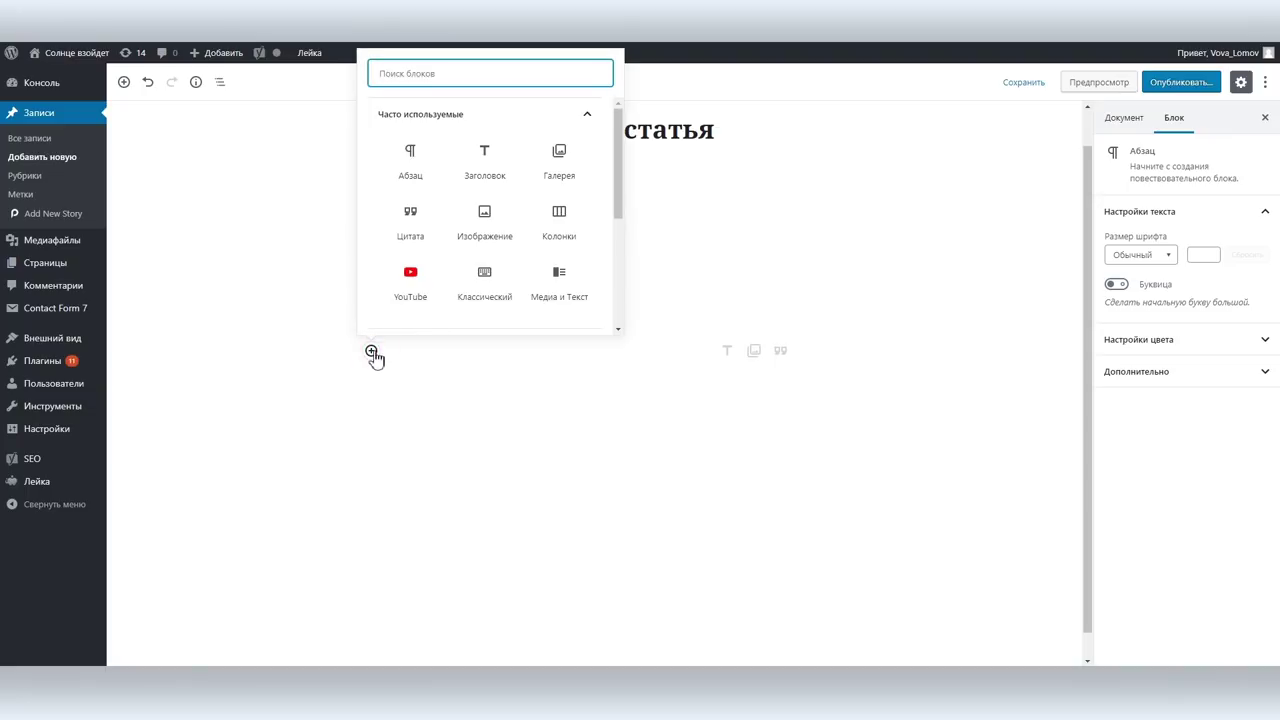
left_click(497, 213)
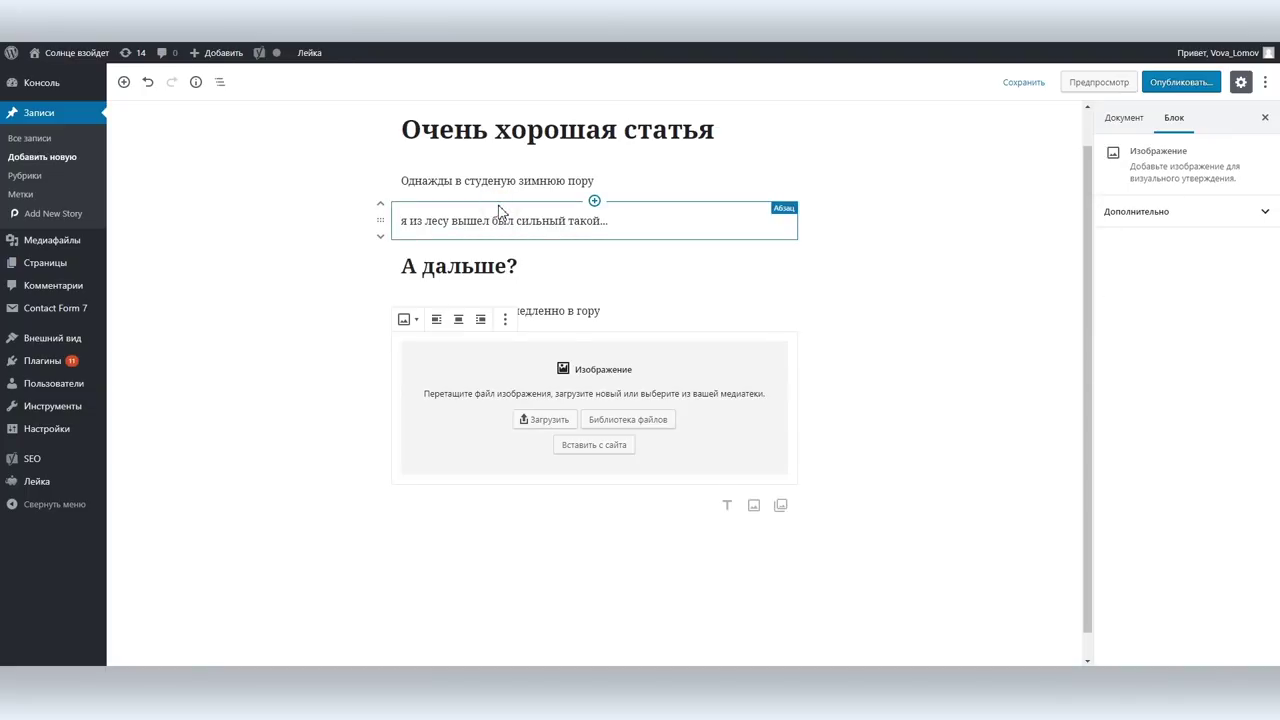
key("alt+Tab")
left_click_drag(458, 119, 900, 110)
left_click_drag(850, 262, 539, 412)
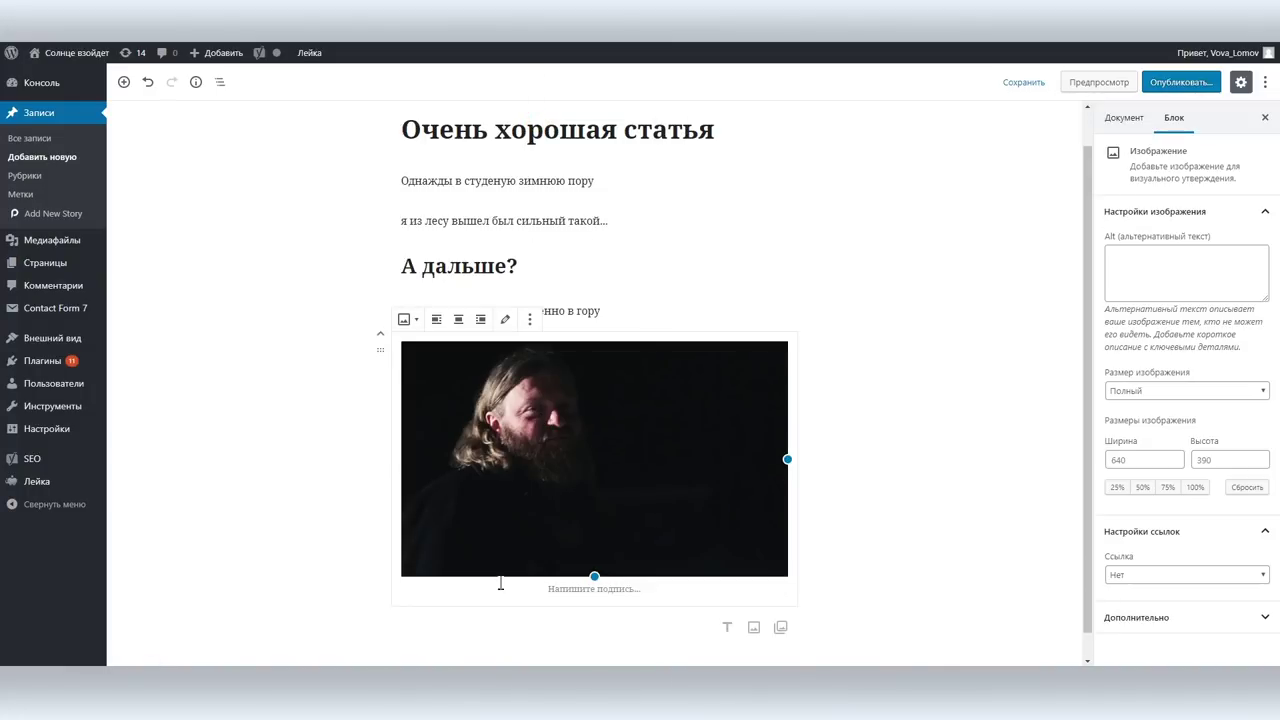
Delete the dark portrait image block below the last paragraph.
left_click(530, 319)
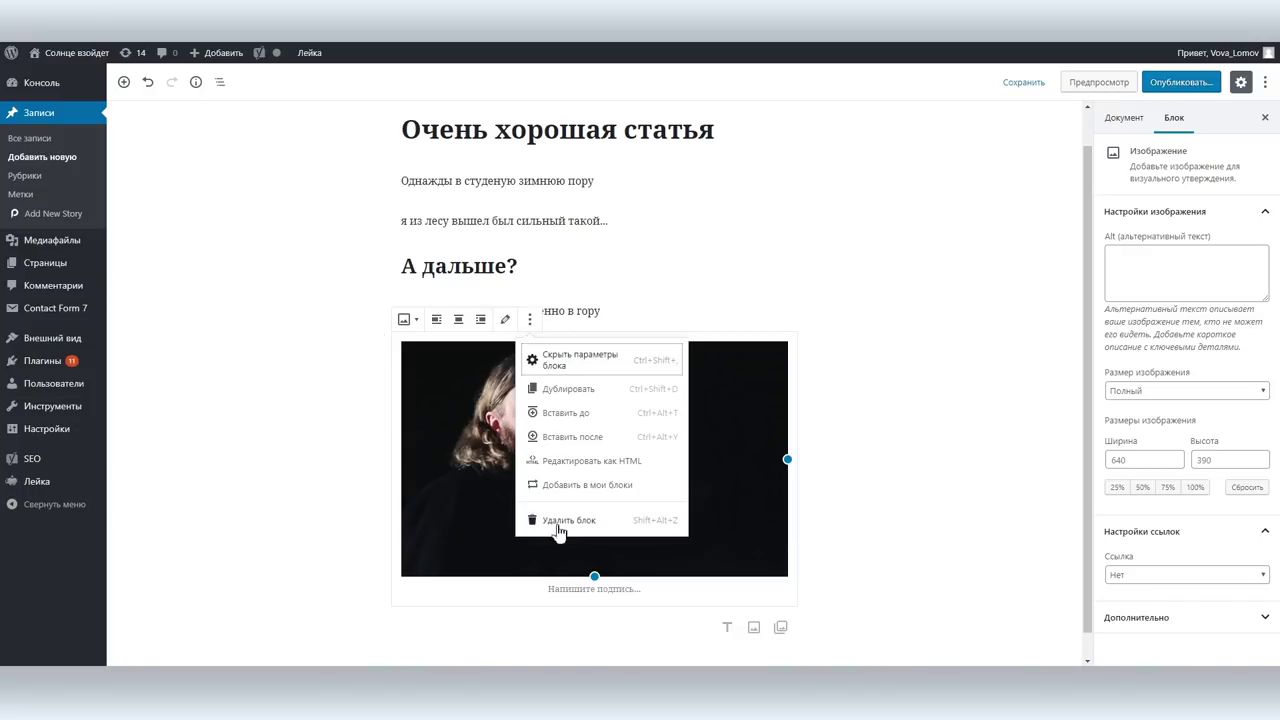
left_click(489, 594)
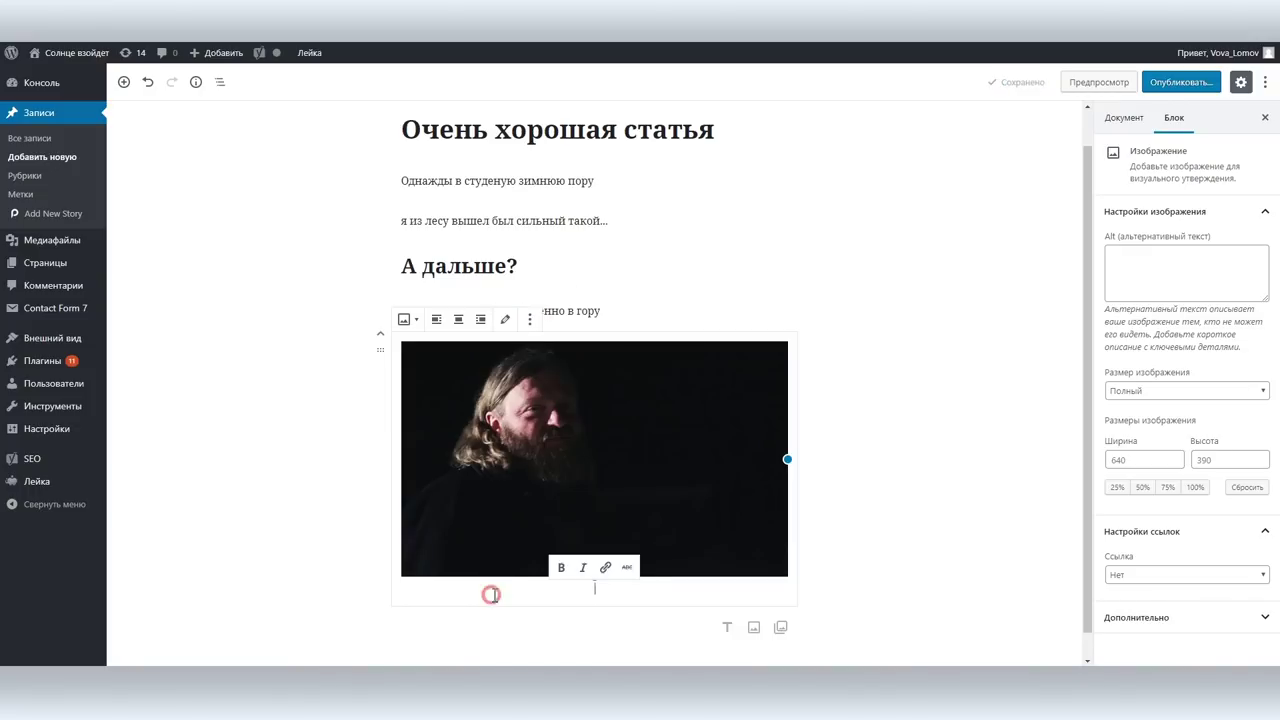
left_click(560, 412)
key("Delete")
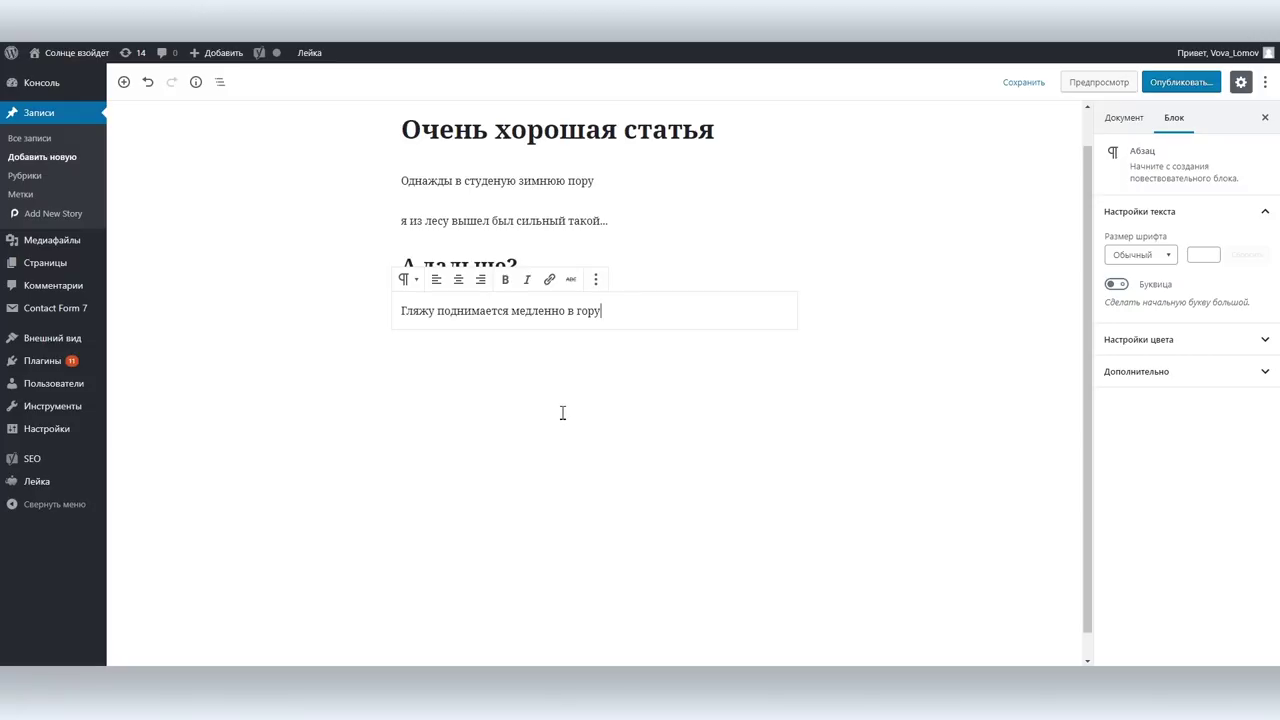
Add an image block with the black-and-white photo of the man beside cameras and place it directly below the heading "А дальше?".
key("Return")
left_click(369, 346)
left_click(560, 229)
key("alt+Tab")
left_click_drag(850, 241, 575, 415)
left_click(952, 370)
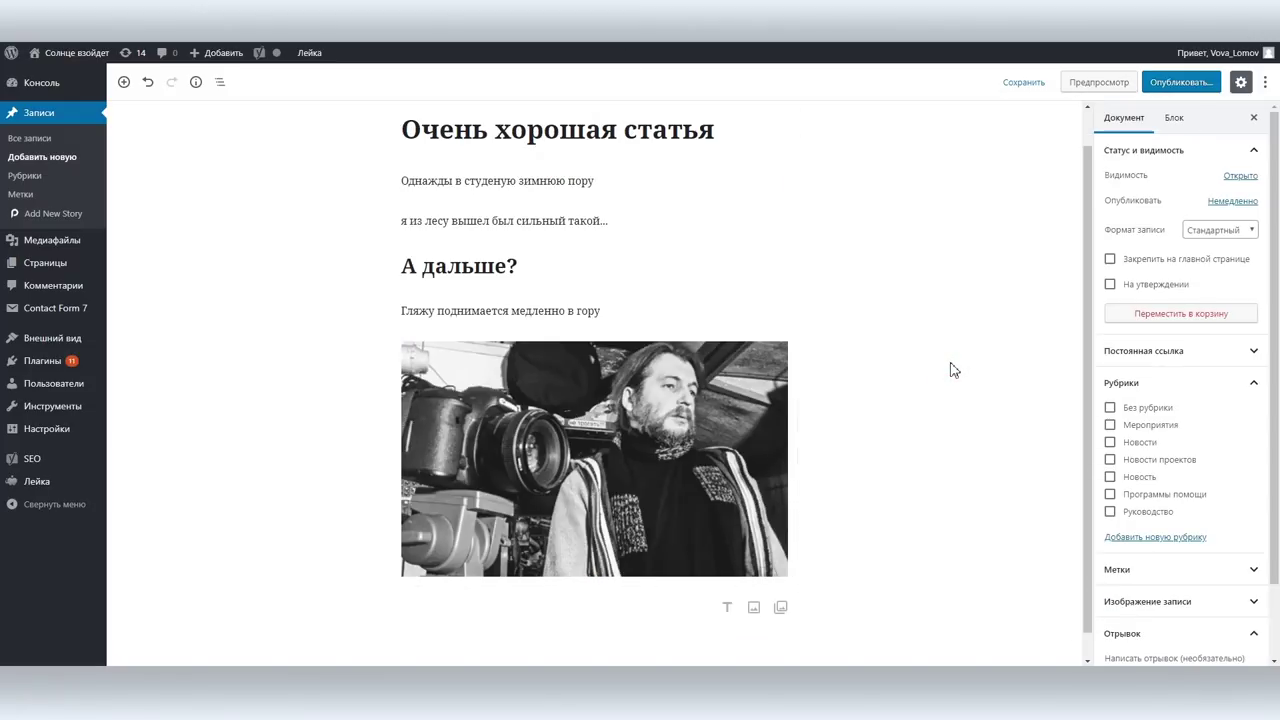
scroll(955, 374, "down", 1)
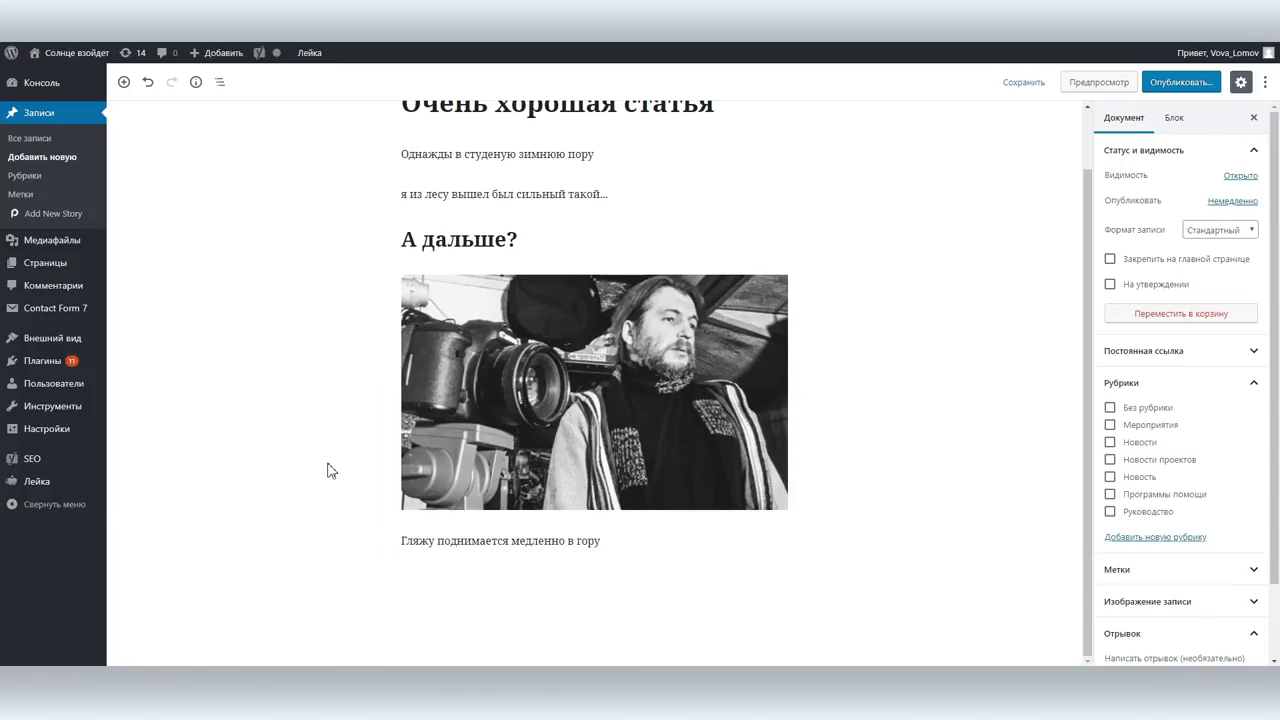
Convert the paragraph below the photo to a quote block and enter "Лошадка везущая хворосту вот" as its citation.
left_click(406, 545)
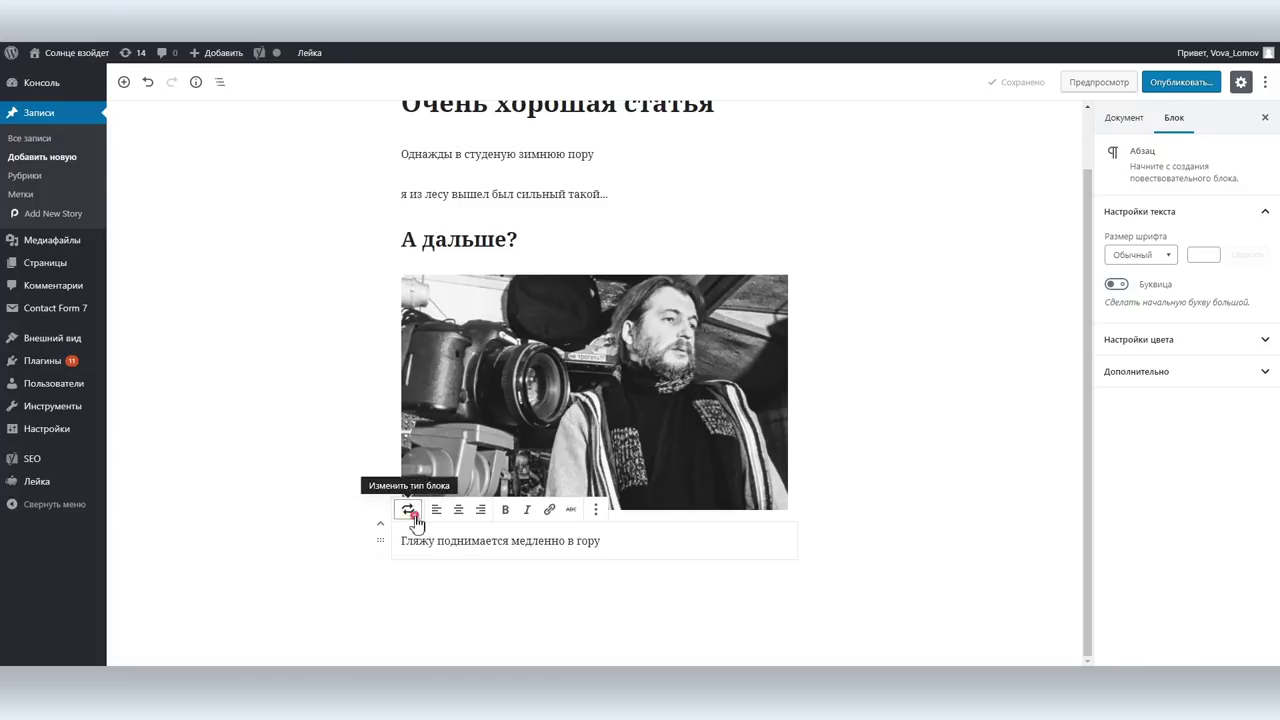
left_click(410, 510)
left_click(493, 376)
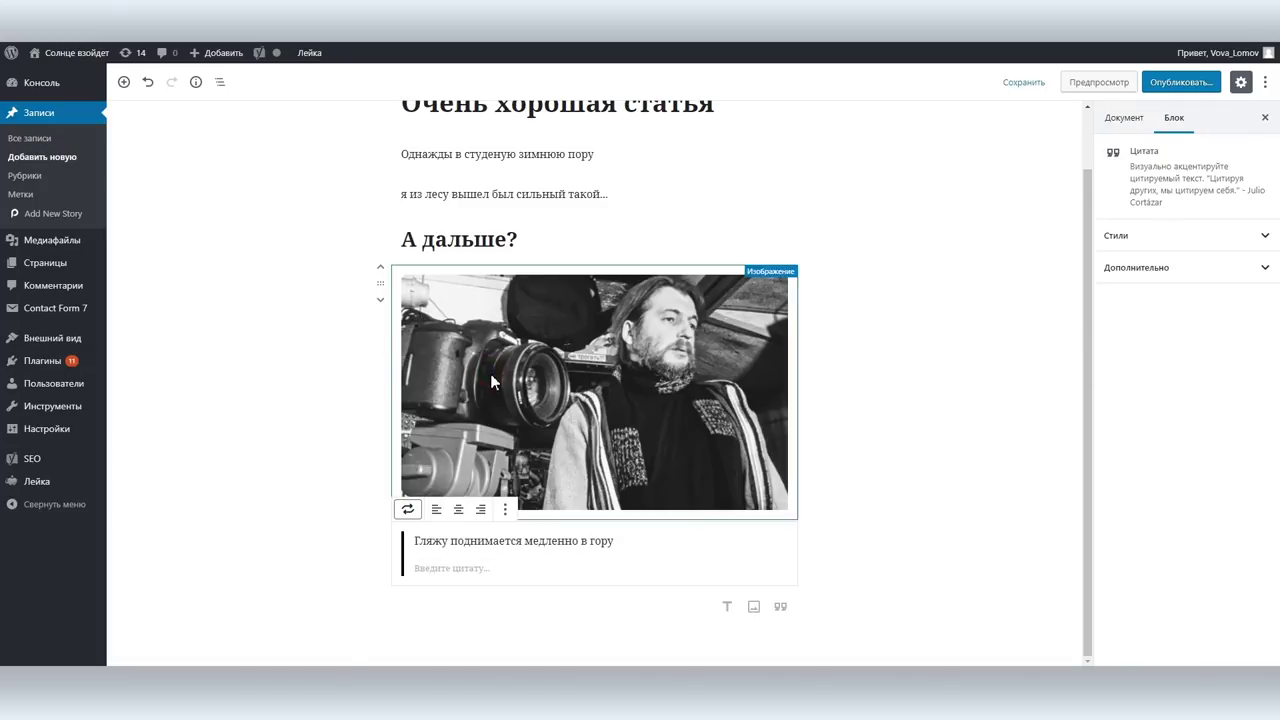
left_click(482, 568)
type("Лошадка везущая хворосту вот")
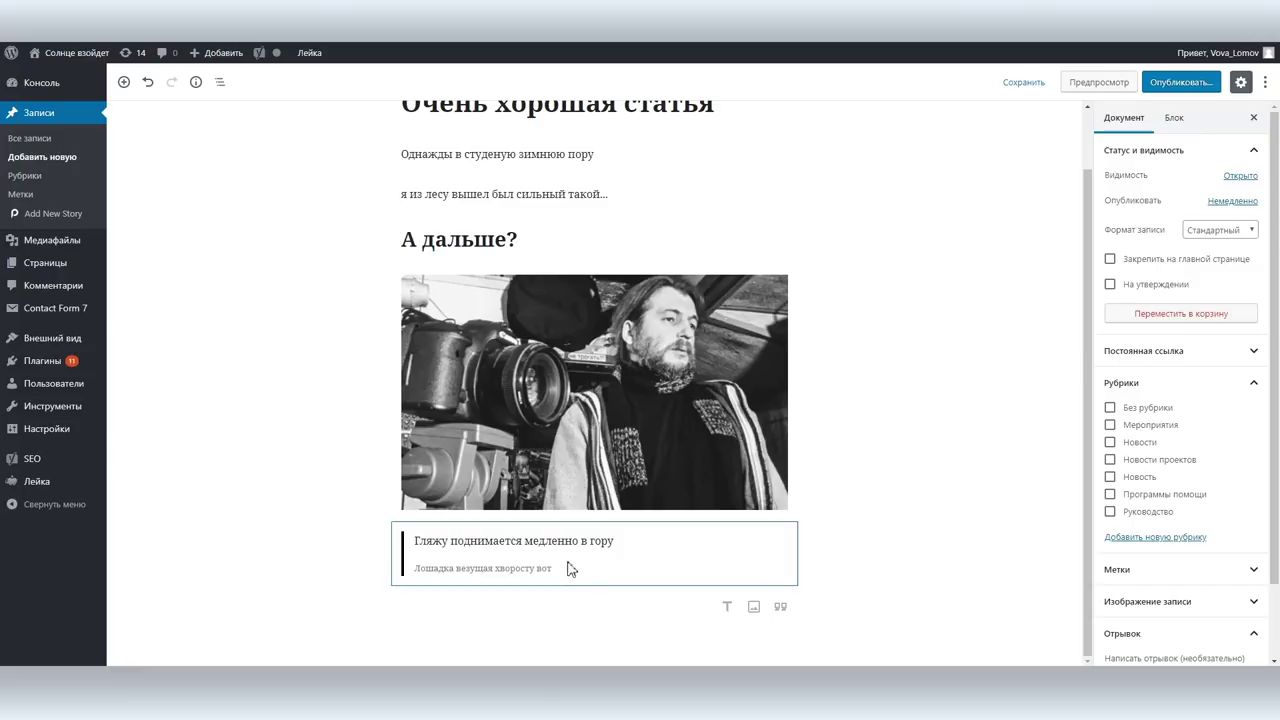
Delete the quote block below the photo and insert a new empty quote block in its place.
left_click(611, 571)
left_click(596, 509)
left_click(630, 557)
left_click(371, 560)
left_click(419, 438)
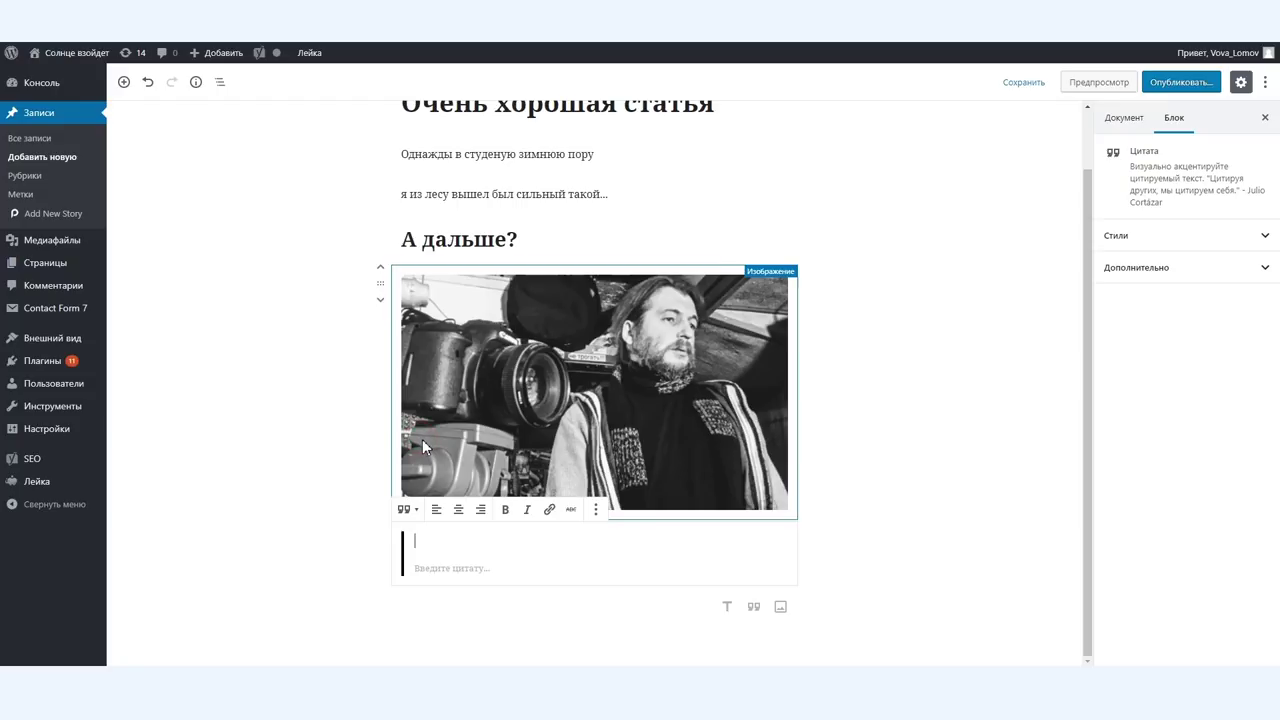
Enter "Гляжу поднимается медленно в гору" as the quote text and "Лошадка везущая хворосту воз" as its citation.
type("Гляш")
key("BackSpace")
type("жу ")
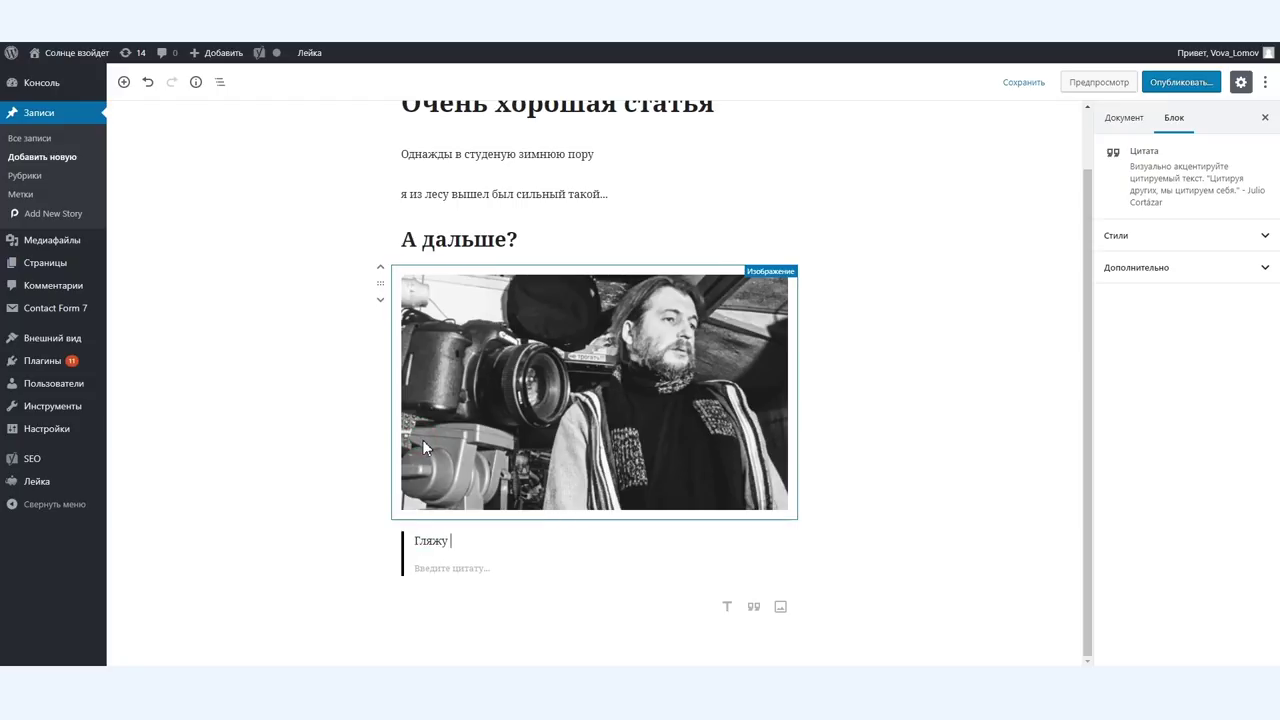
type("поднимается медленно в гору")
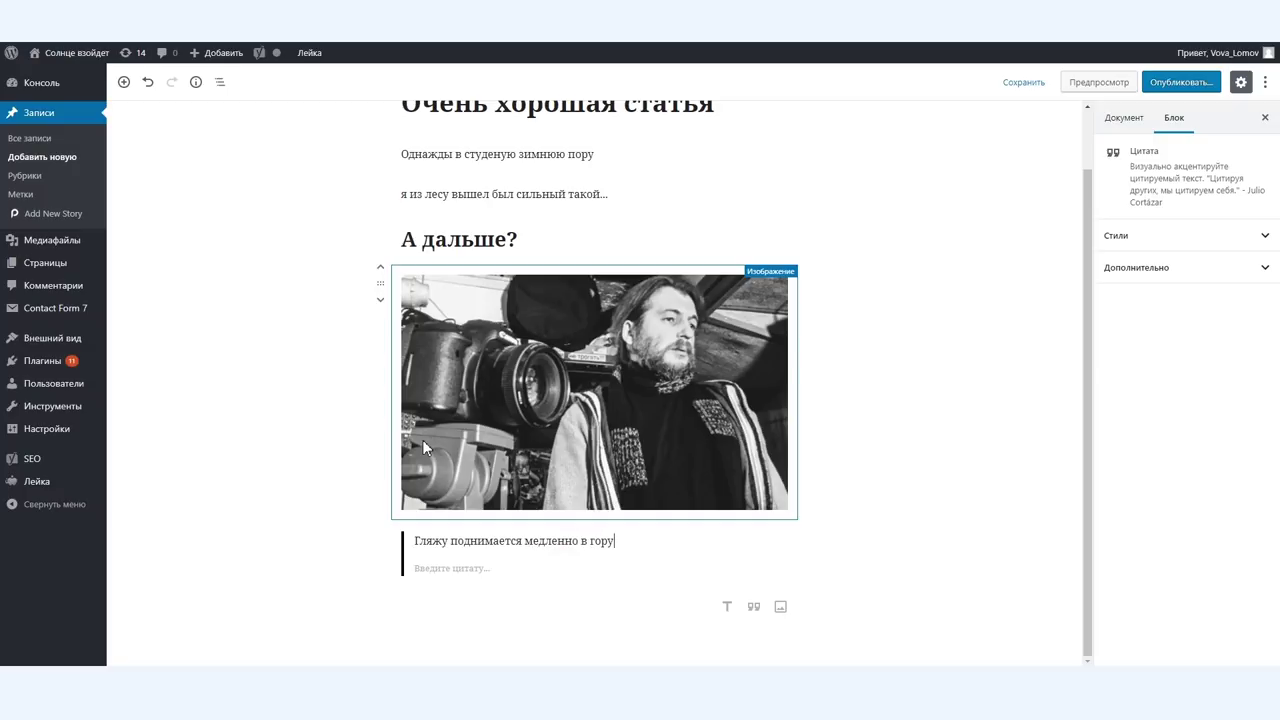
left_click(437, 567)
type("Лошадка везуща")
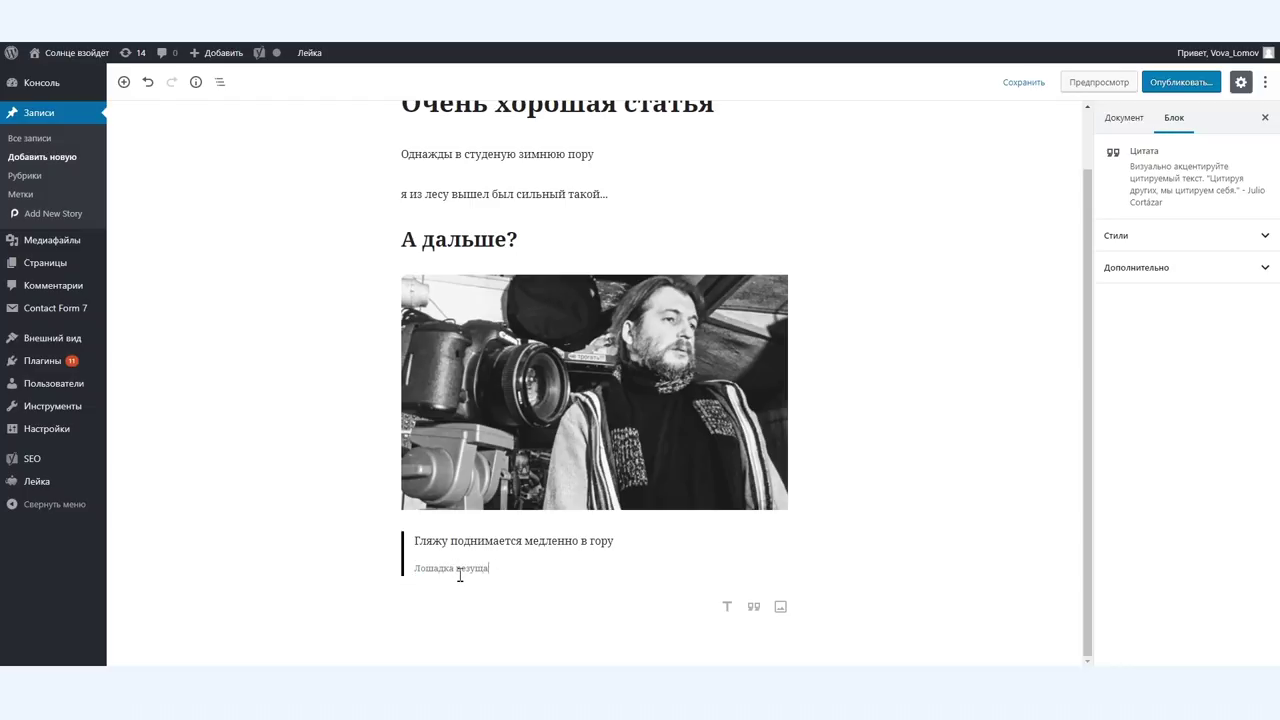
type("я хворосту воз")
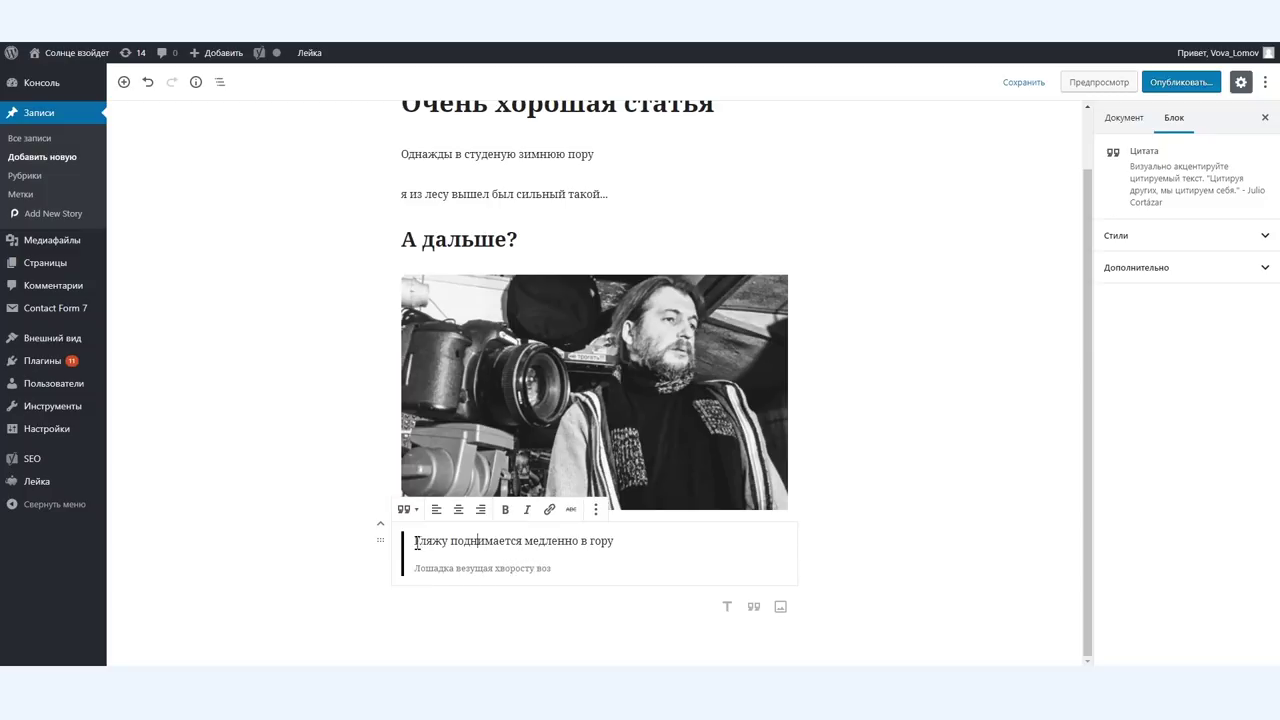
Replace the quote text with "Некрасов:" and enclose the citation "Лошадка везущая хворосту воз" in quotation marks.
left_click_drag(416, 542, 630, 540)
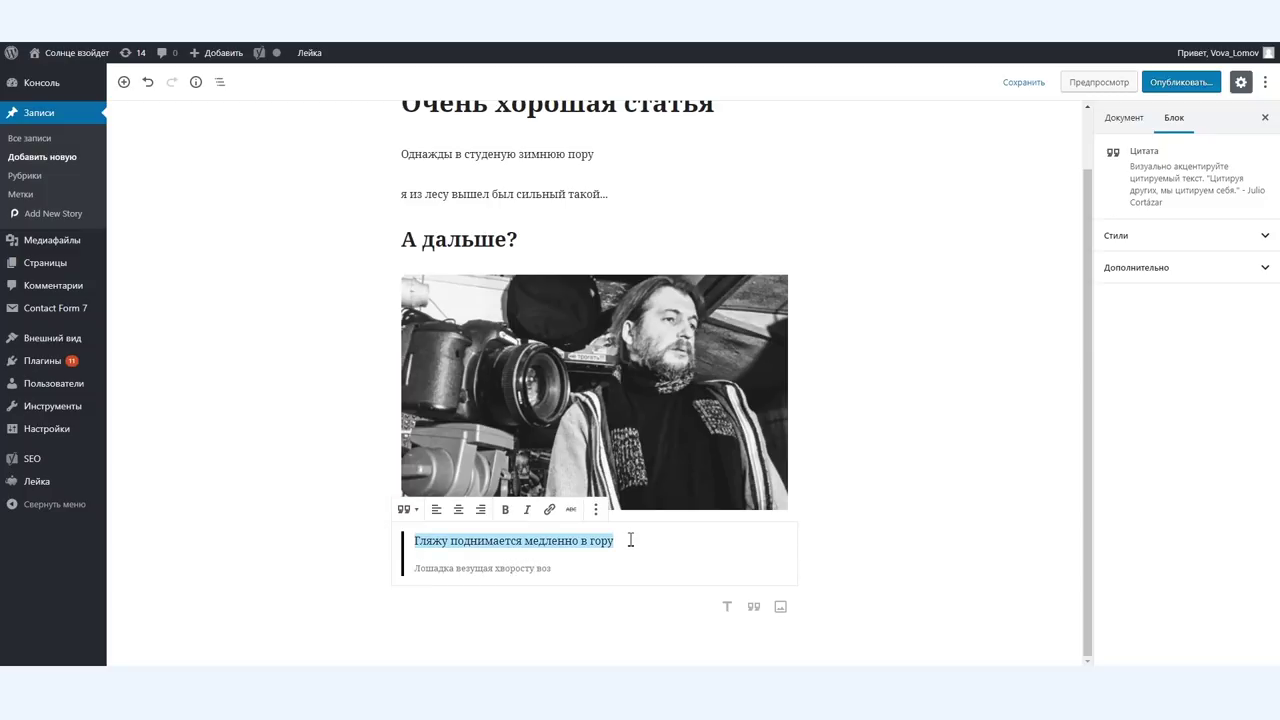
type("Некрасов:")
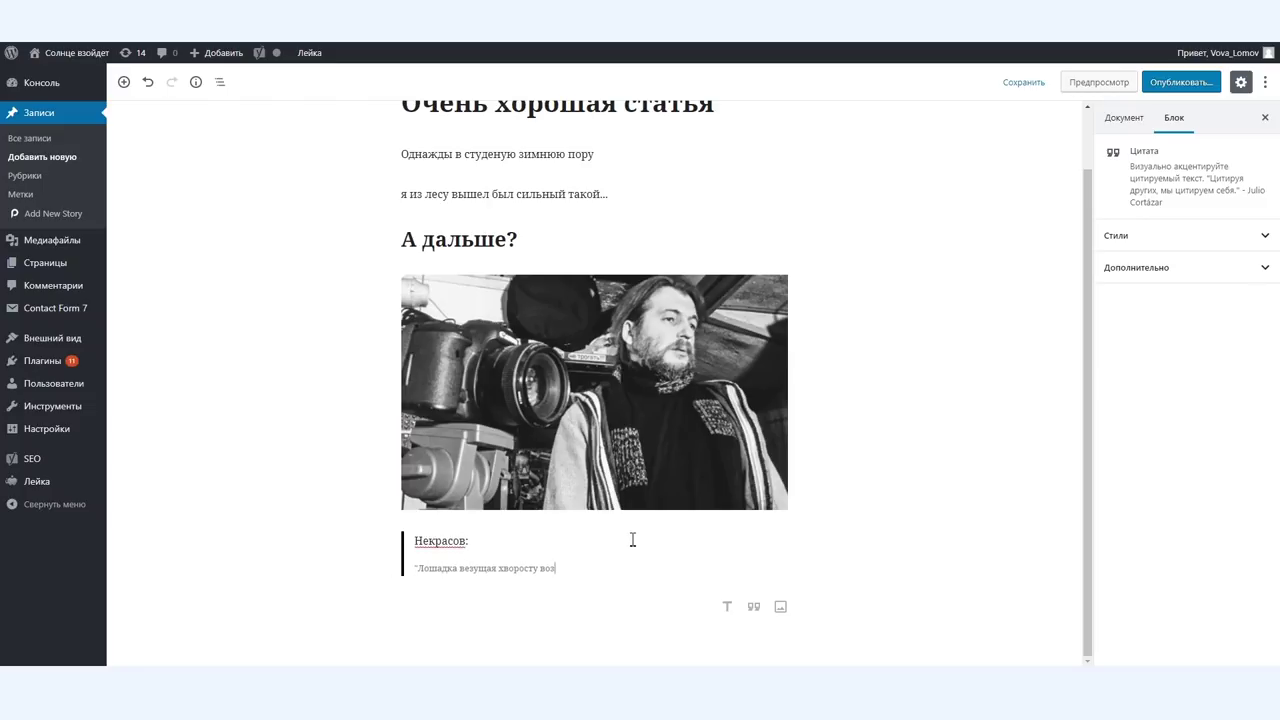
left_click(958, 357)
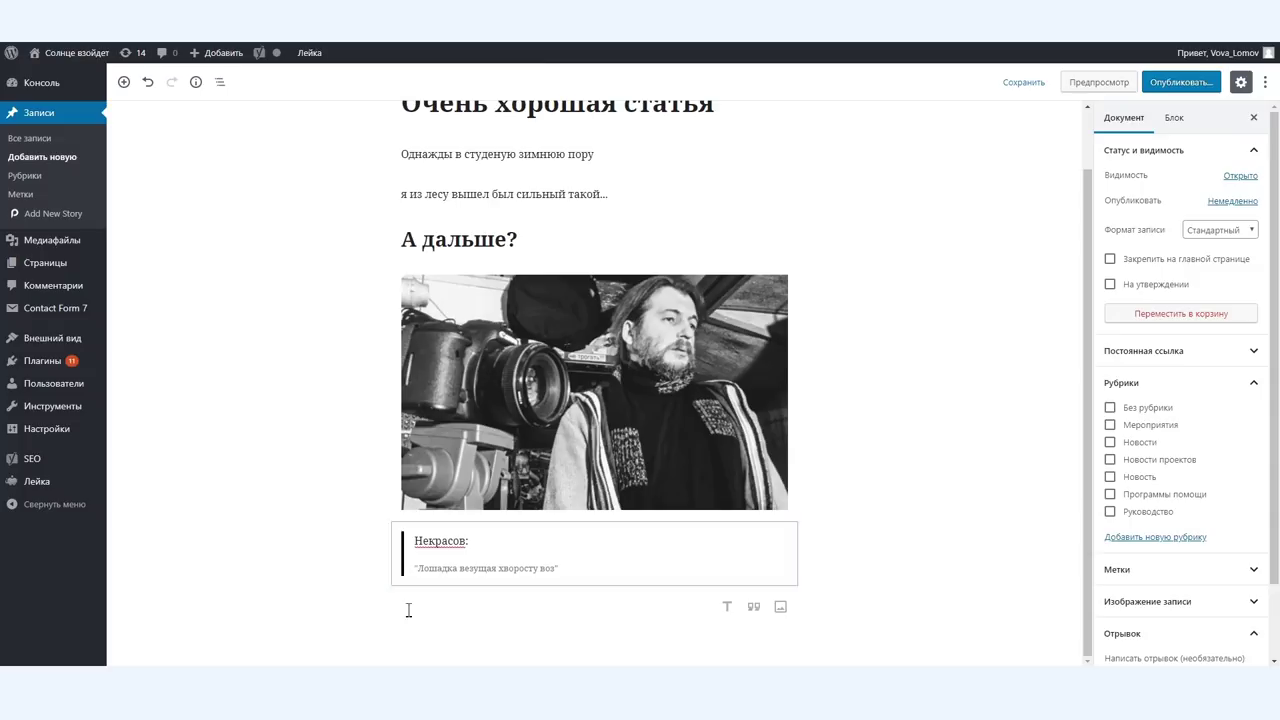
Insert a pullquote block (Выдержка) from the formatting blocks below the quote.
left_click(371, 607)
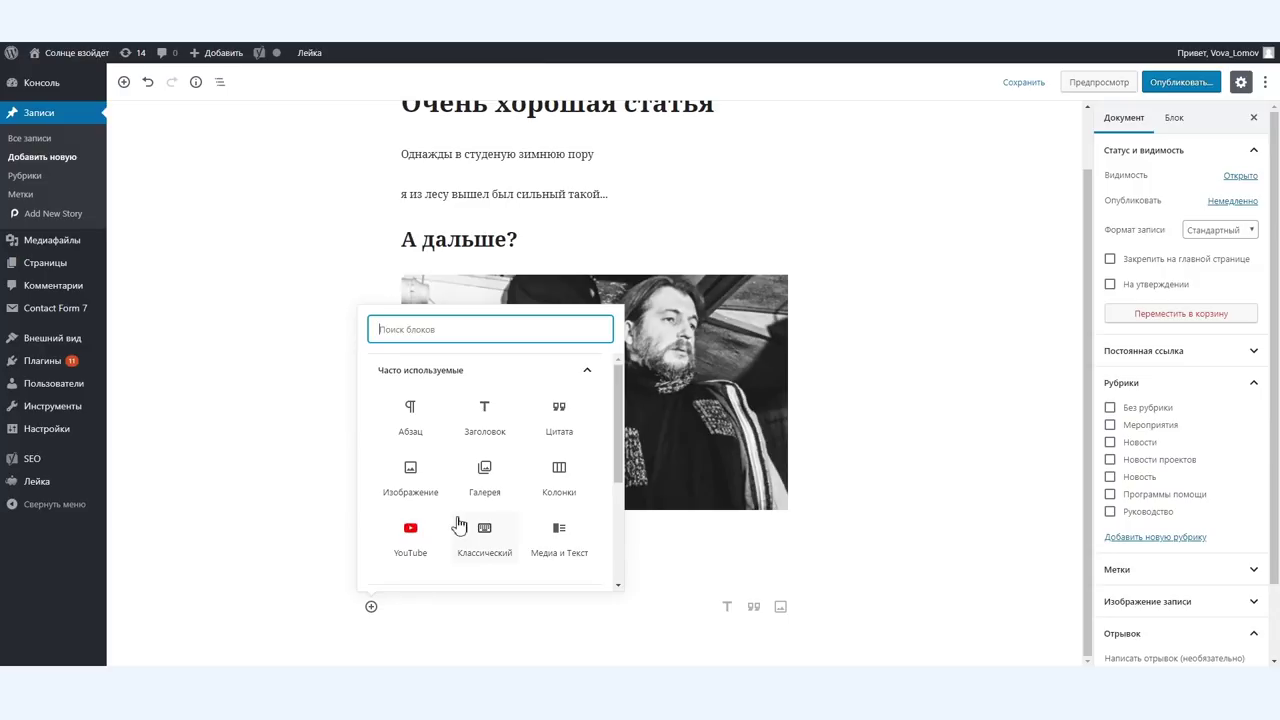
left_click(437, 372)
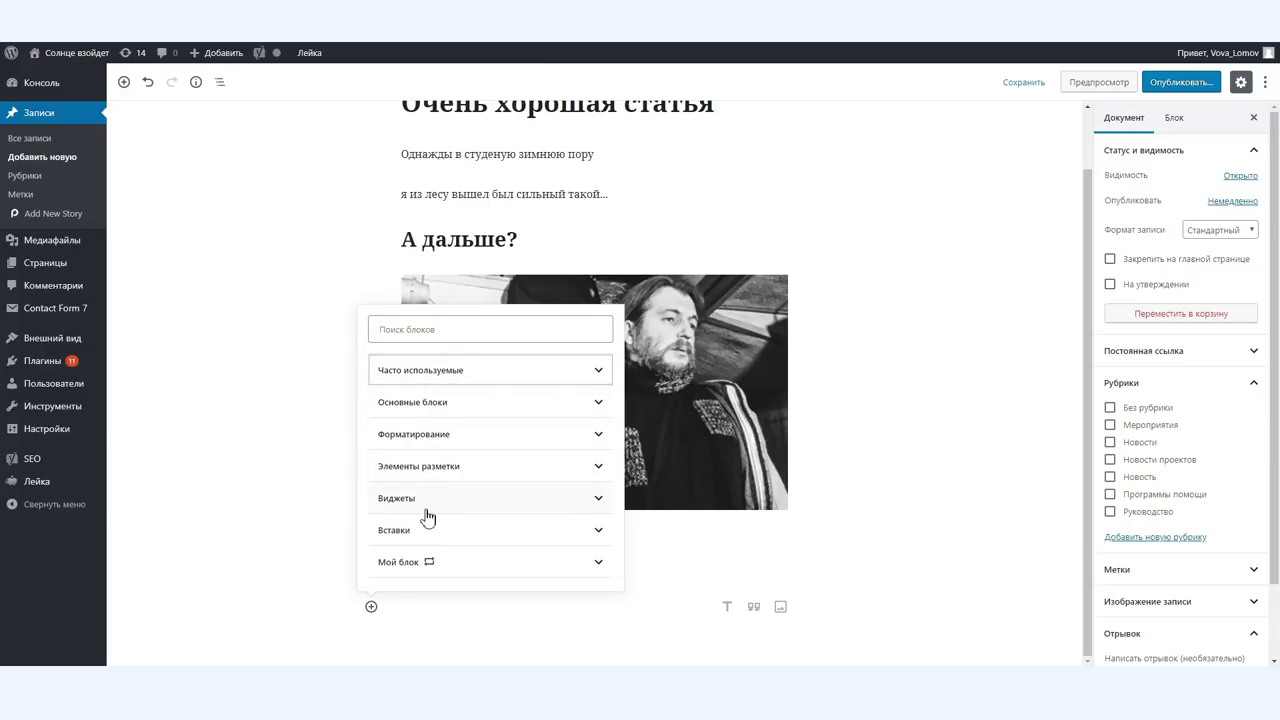
left_click(426, 432)
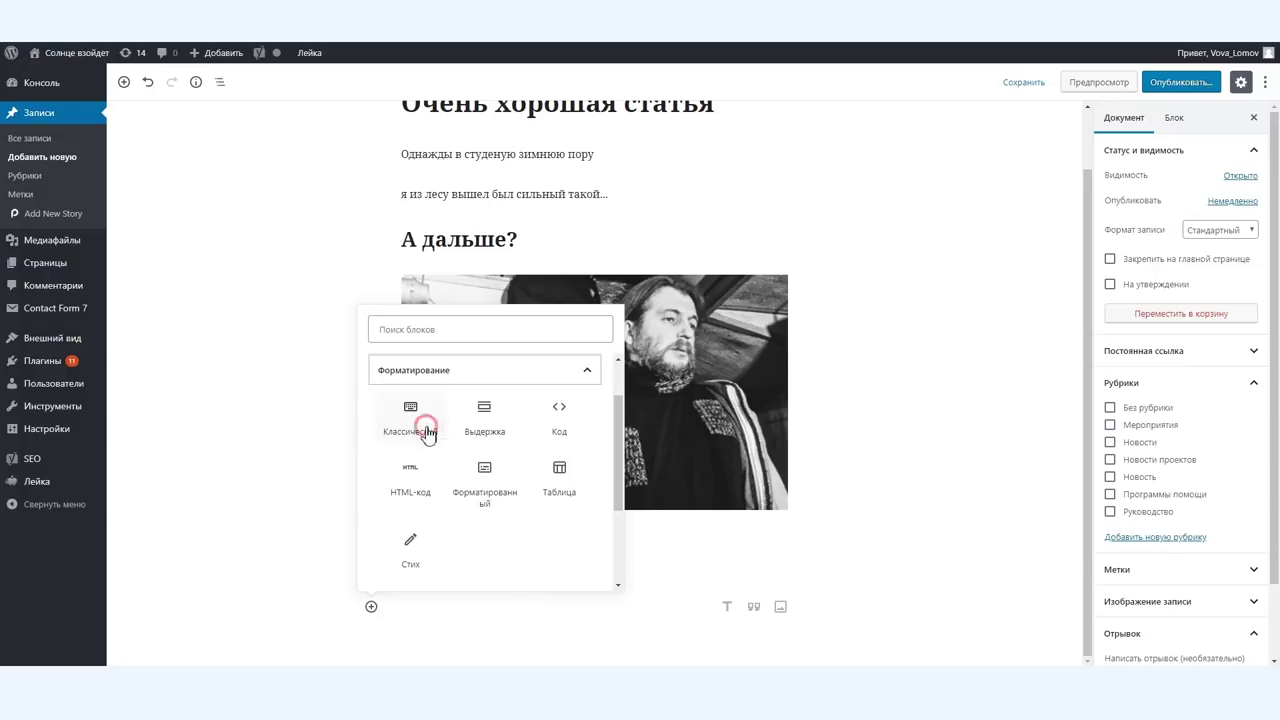
scroll(477, 478, "down", 3)
scroll(477, 480, "up", 4)
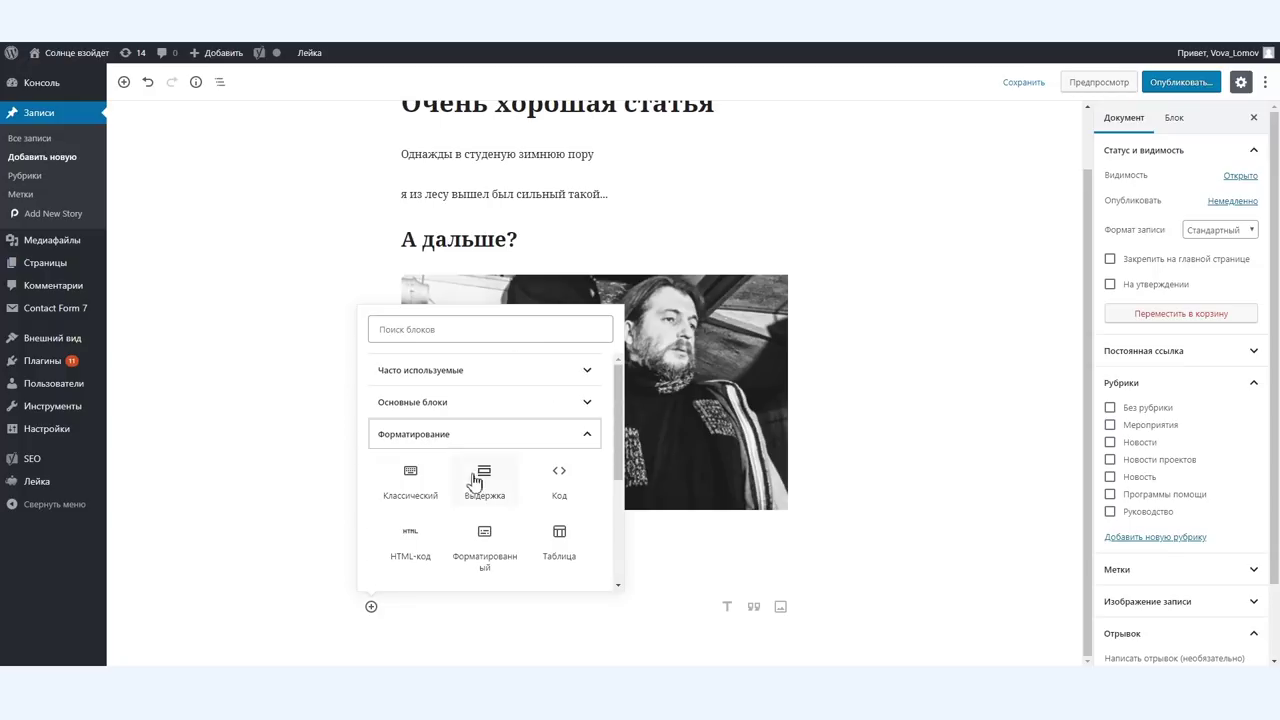
left_click(485, 482)
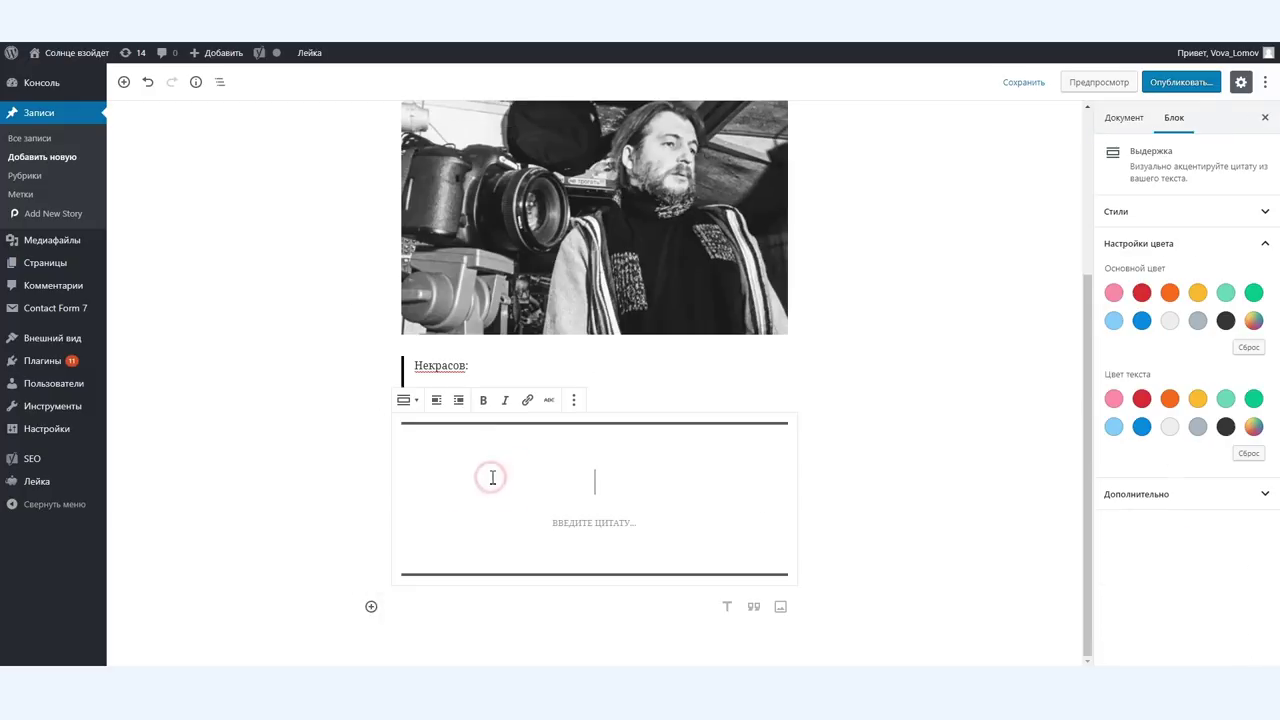
Enter "НЕКРАСОВ" as the pullquote text and "ЛОШАДКА ВЕЗУЩАЯ ХВОРОСТУ ВОТ" as its citation.
type("НЕКРАСОВ")
key("Return")
type("ЛОШАДКА ВЕЗУЩАЯ ХВОРОСТУ ВОТ")
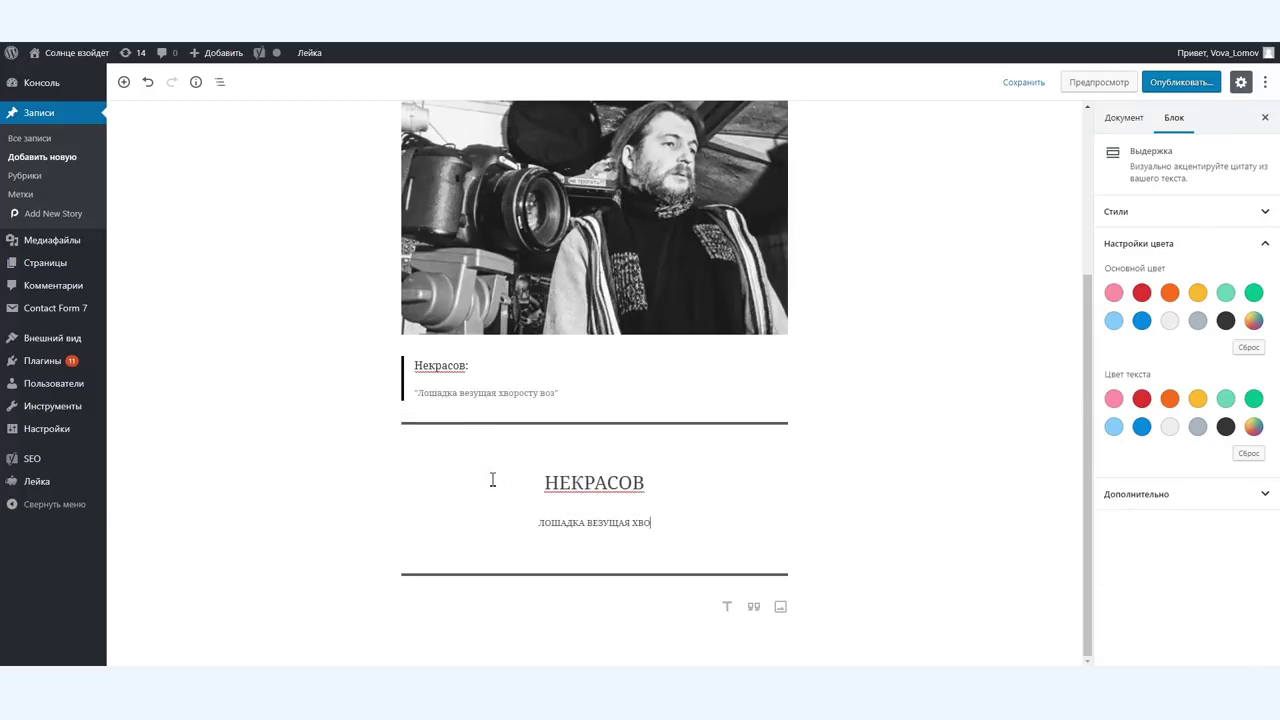
Set the pullquote's main colour to red and its text colour to blue.
left_click(1141, 294)
left_click(1141, 426)
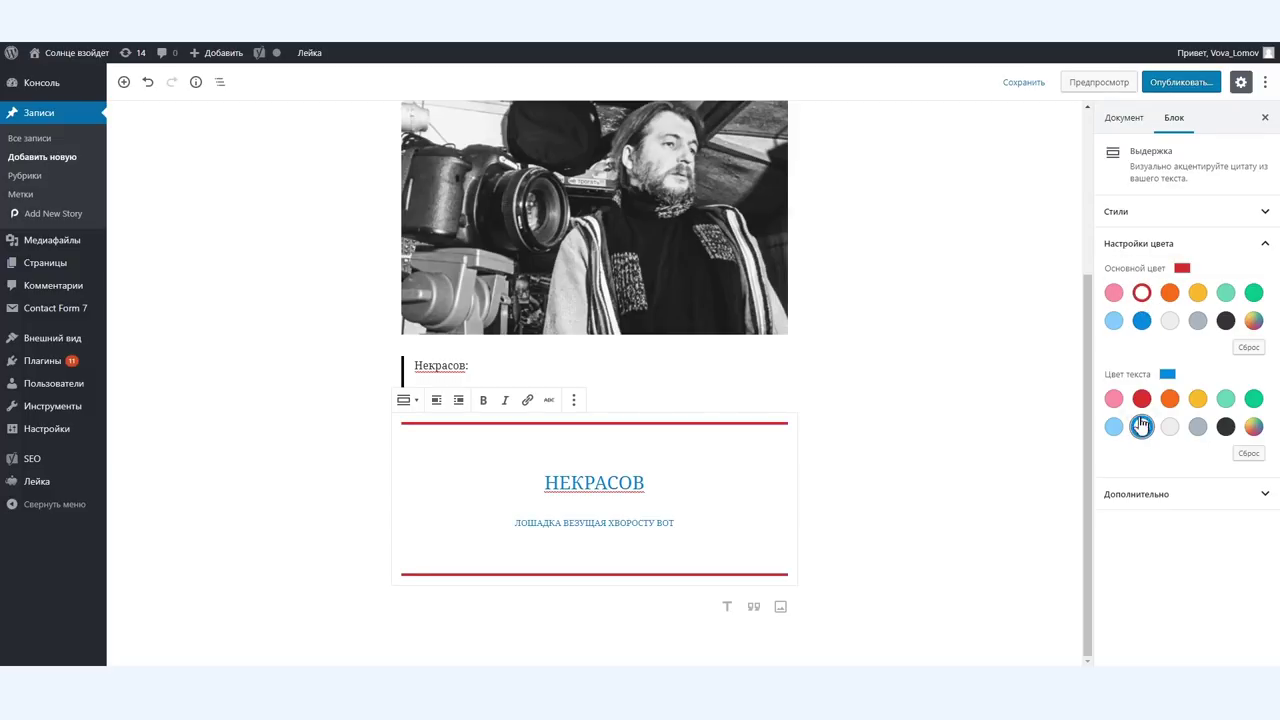
left_click(962, 476)
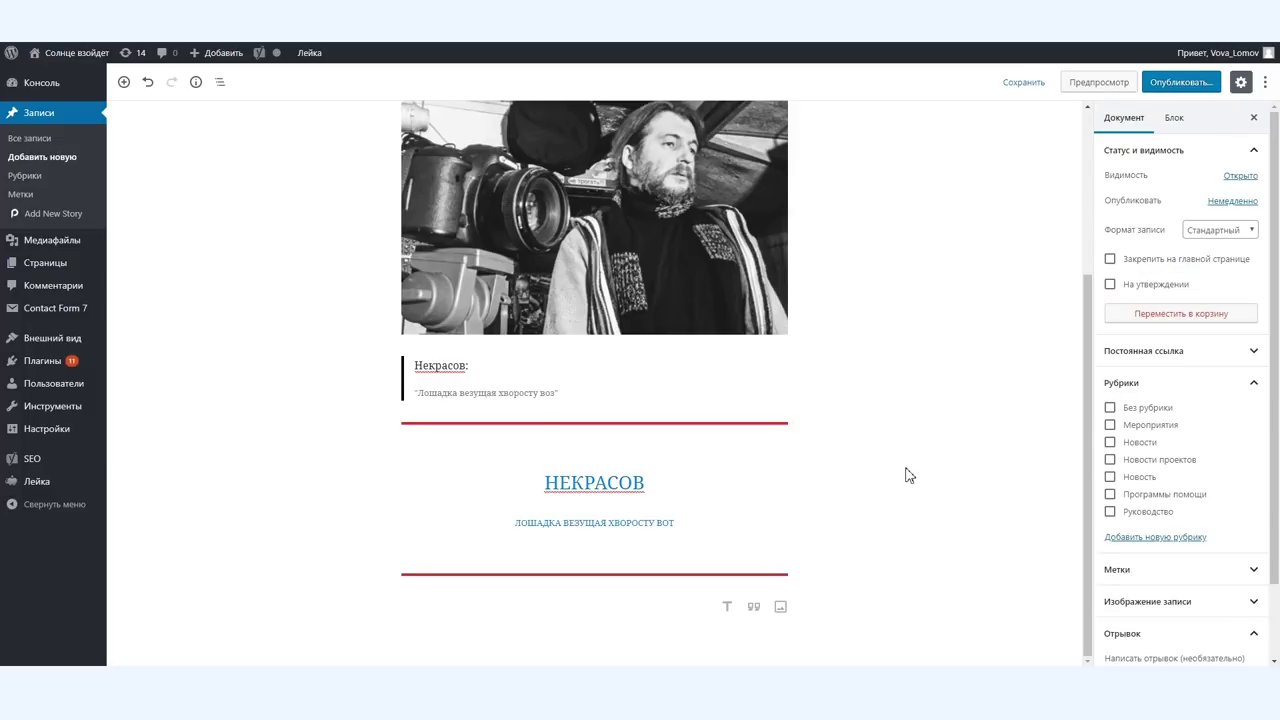
Delete the plain quote block between the photo and the pullquote.
left_click(491, 389)
left_click(568, 333)
left_click(674, 537)
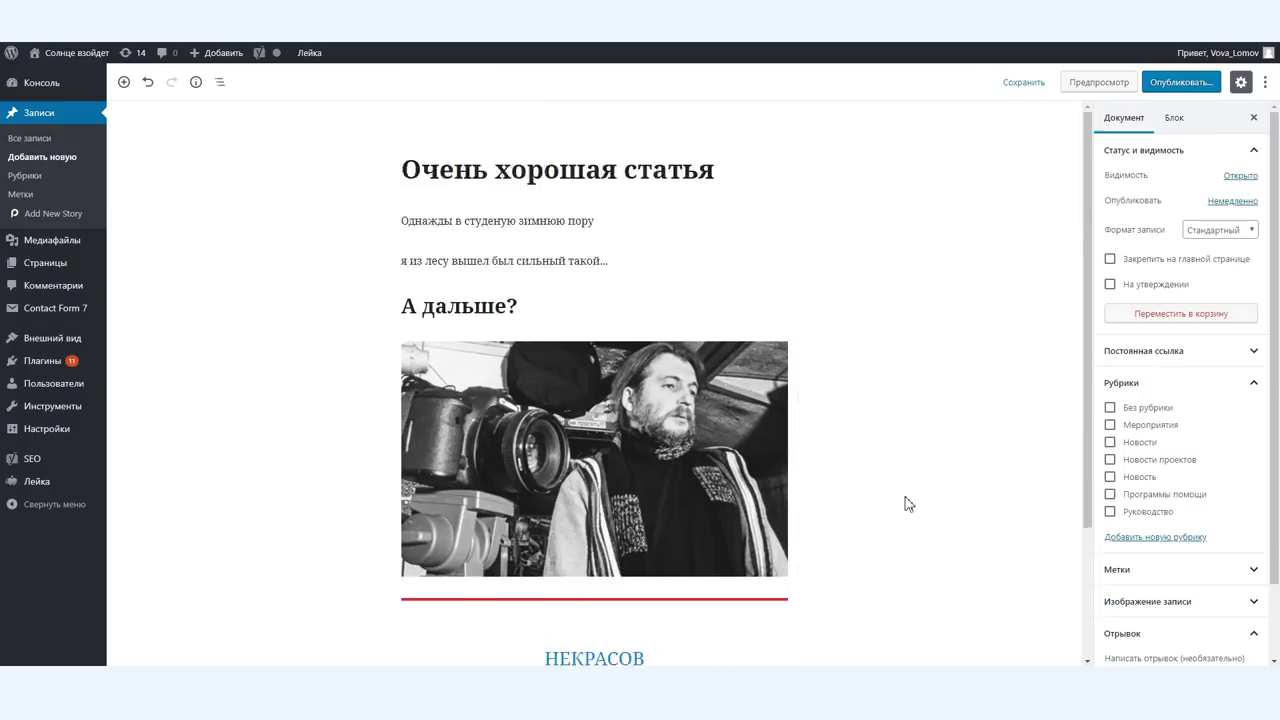
Insert a separator block (Разделитель) below the pullquote and move it above the heading "А дальше?".
left_click(371, 606)
left_click(438, 368)
left_click(414, 463)
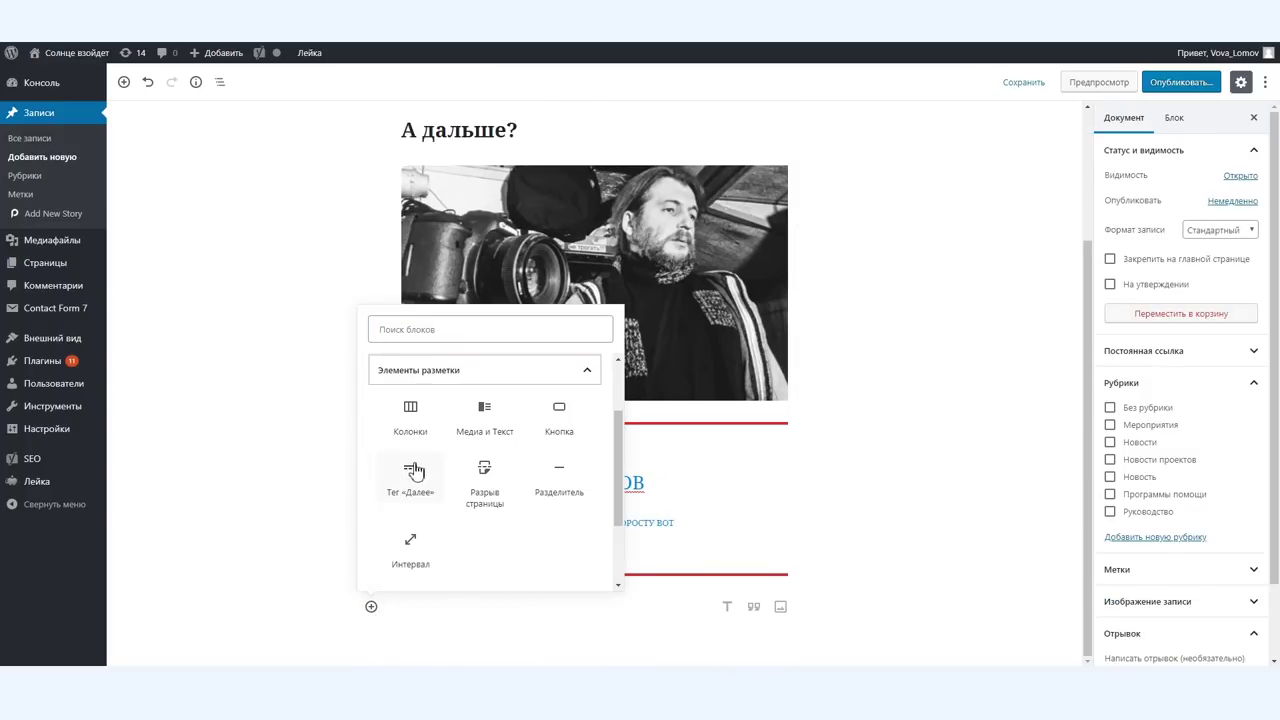
left_click(561, 468)
left_click(906, 466)
left_click(603, 611)
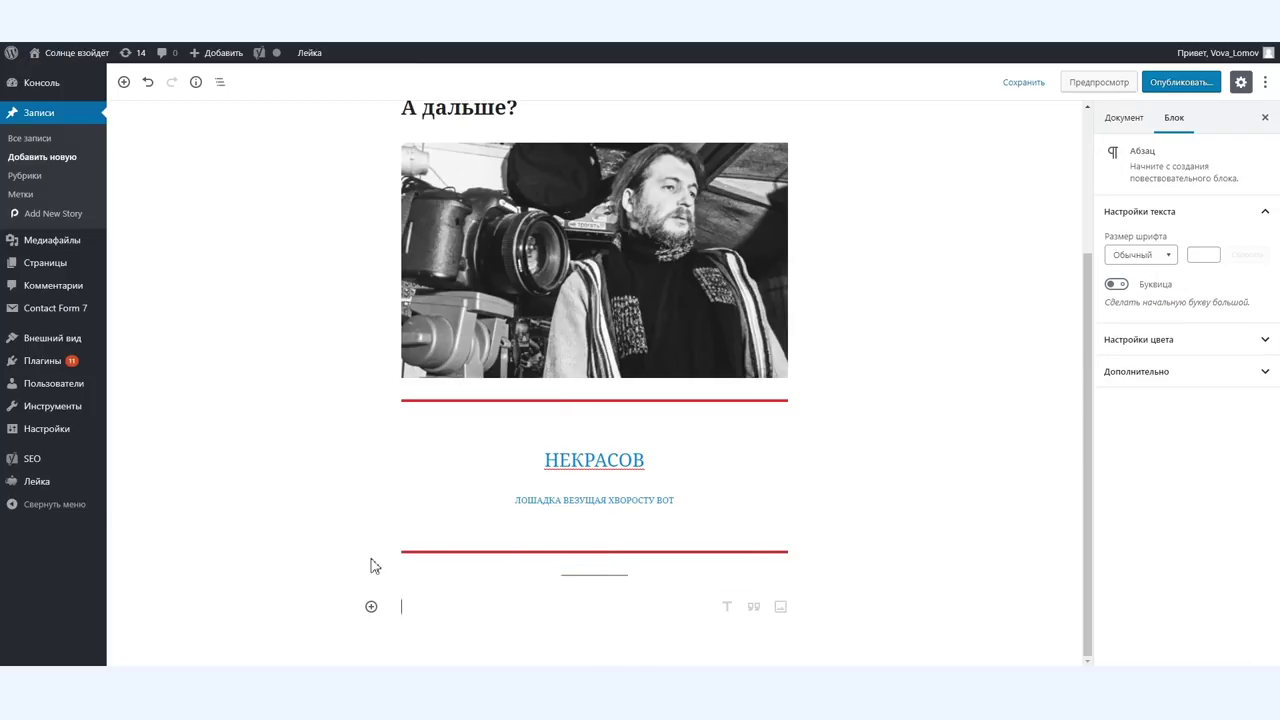
left_click_drag(371, 563, 396, 398)
left_click(531, 318)
Insert a spacer block (Интервал) between the photo and the pullquote.
scroll(414, 586, "down", 2)
left_click(594, 411)
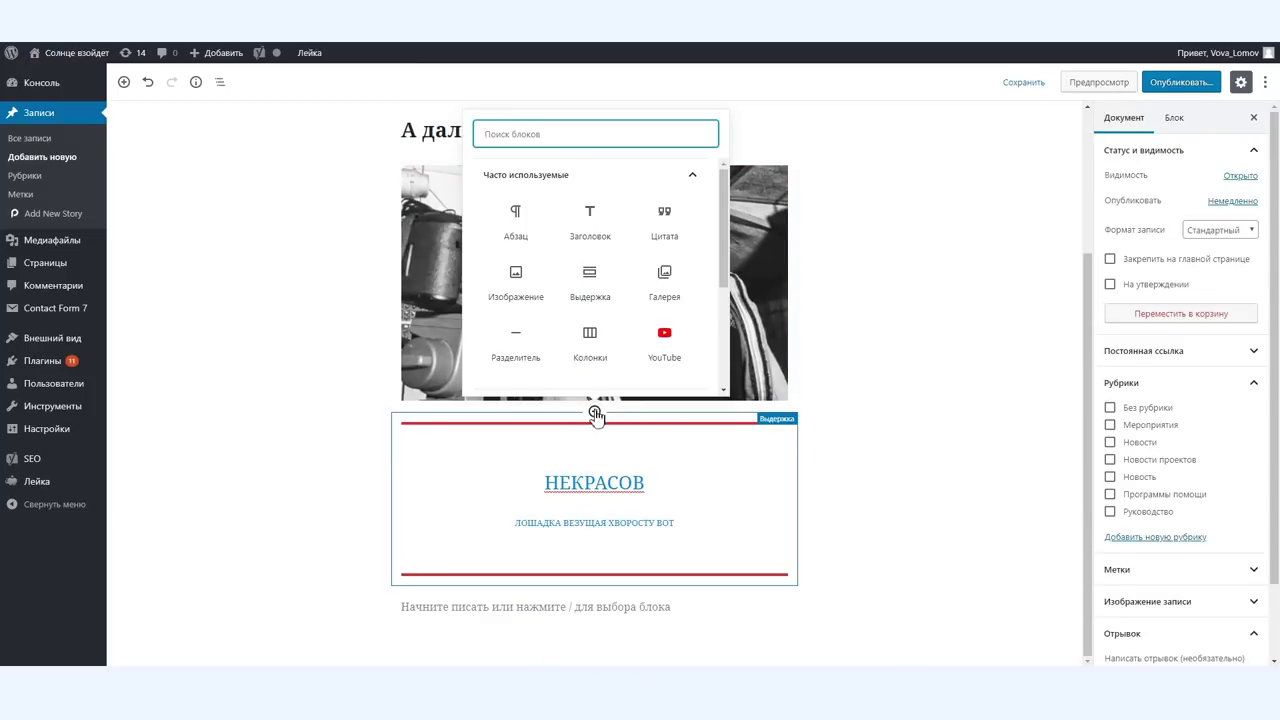
left_click(524, 270)
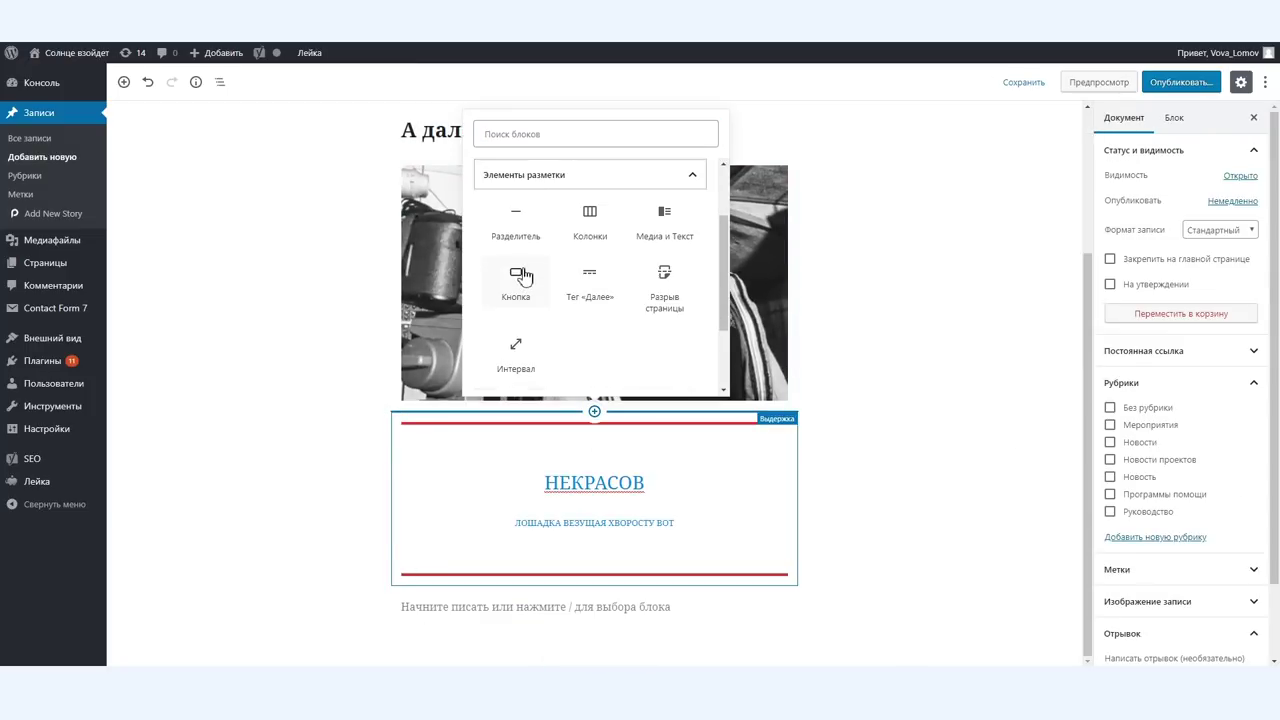
left_click(516, 350)
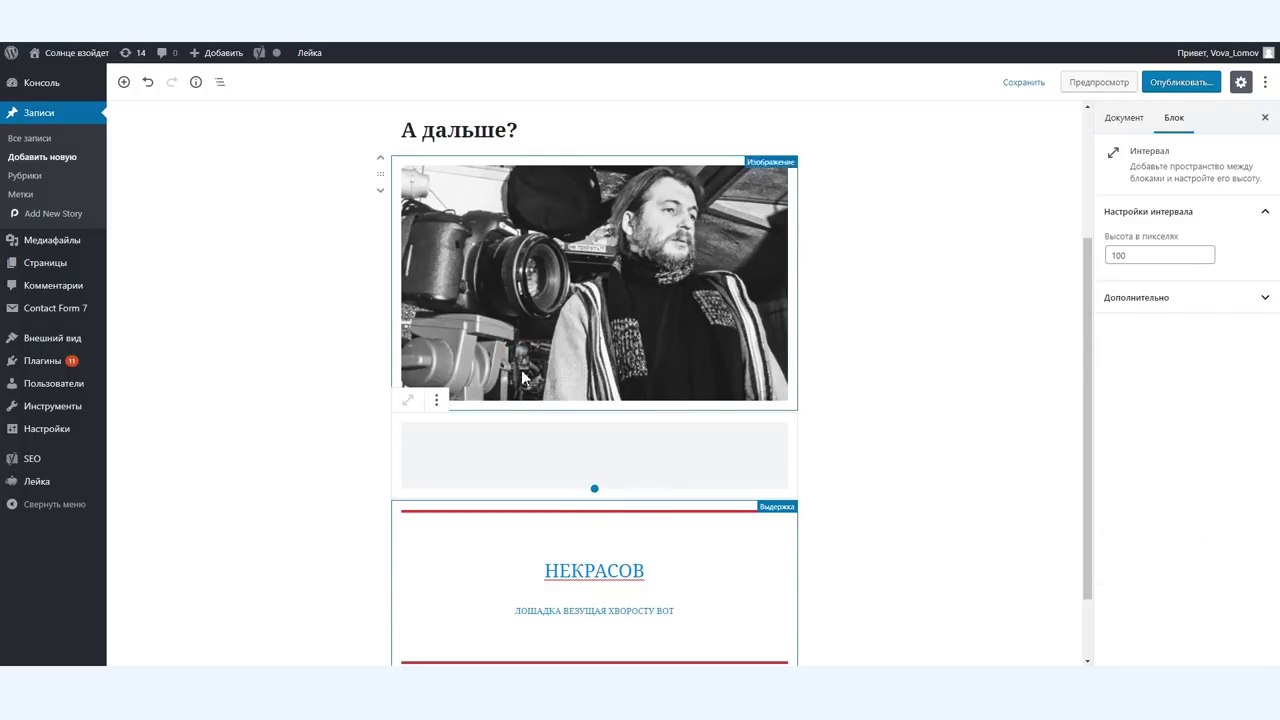
left_click(498, 484)
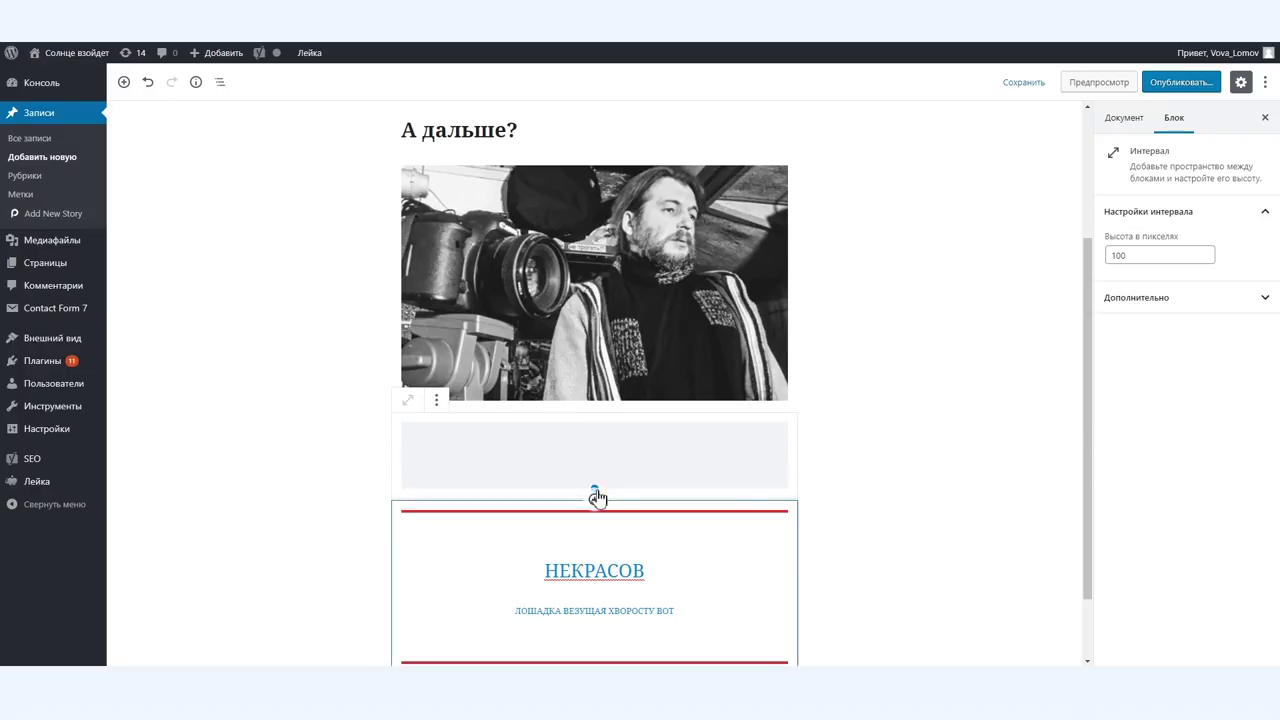
Stretch the spacer below the photo to a height of 196 pixels.
left_click_drag(594, 486, 594, 548)
left_click(851, 517)
scroll(870, 450, "down", 3)
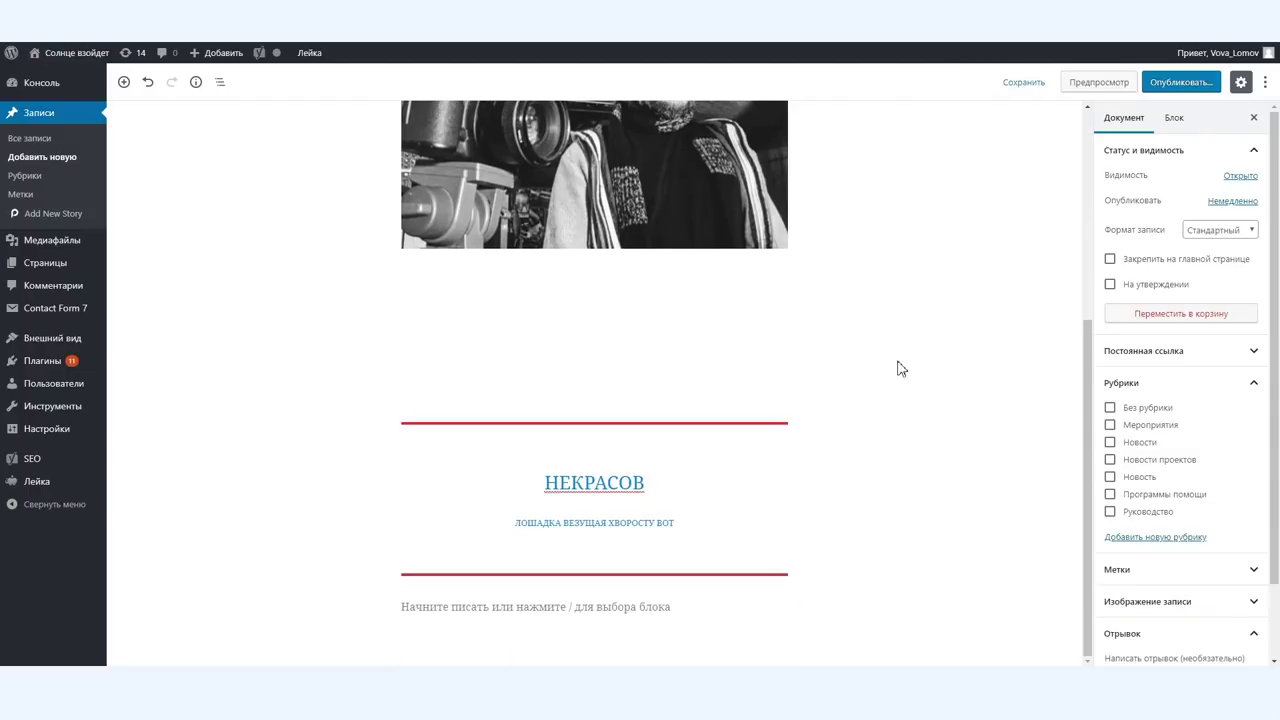
Shrink the spacer below the photo to about half its height.
left_click(591, 348)
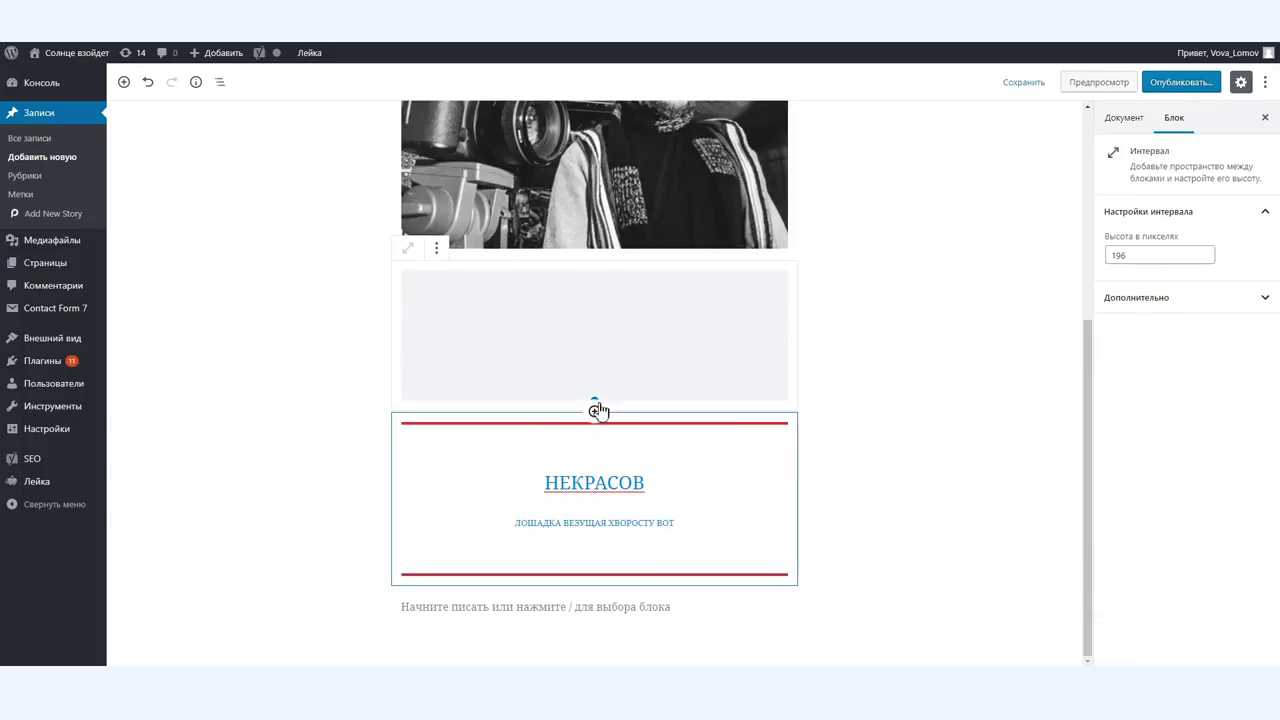
left_click_drag(594, 398, 594, 334)
left_click(920, 363)
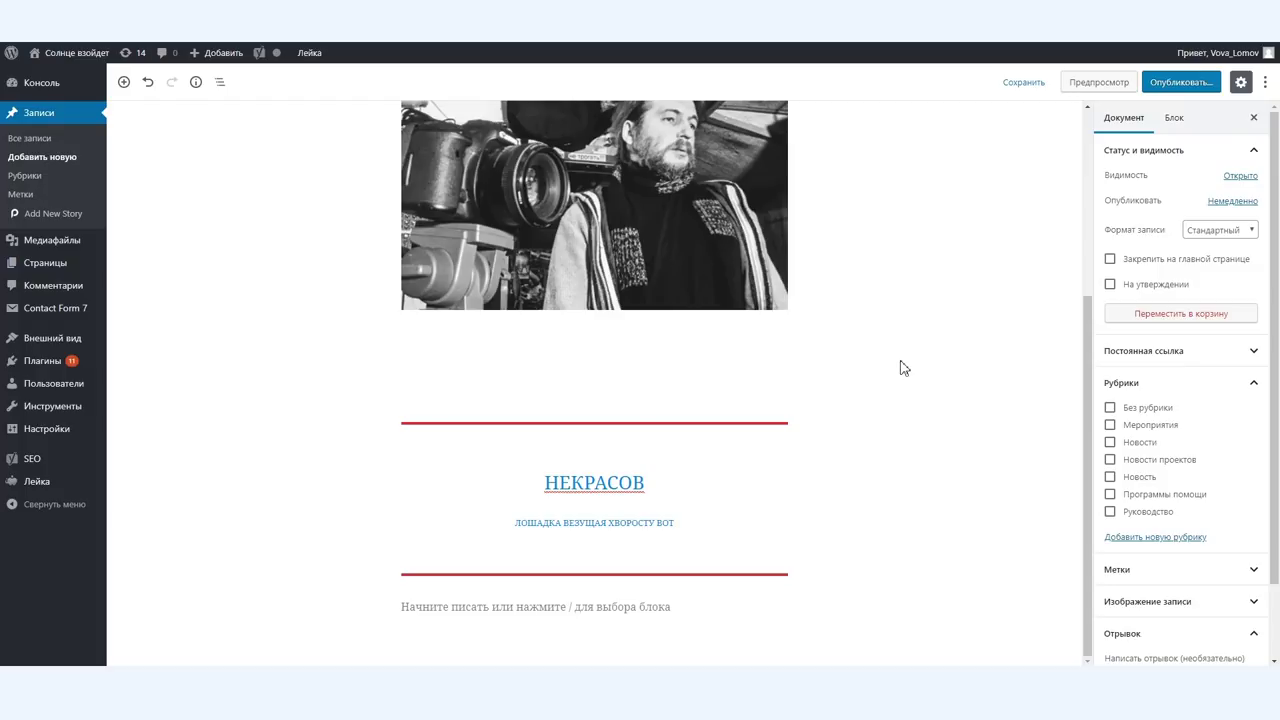
Insert a media and text block (Медиа и Текст) from the layout elements below the pullquote.
left_click(371, 608)
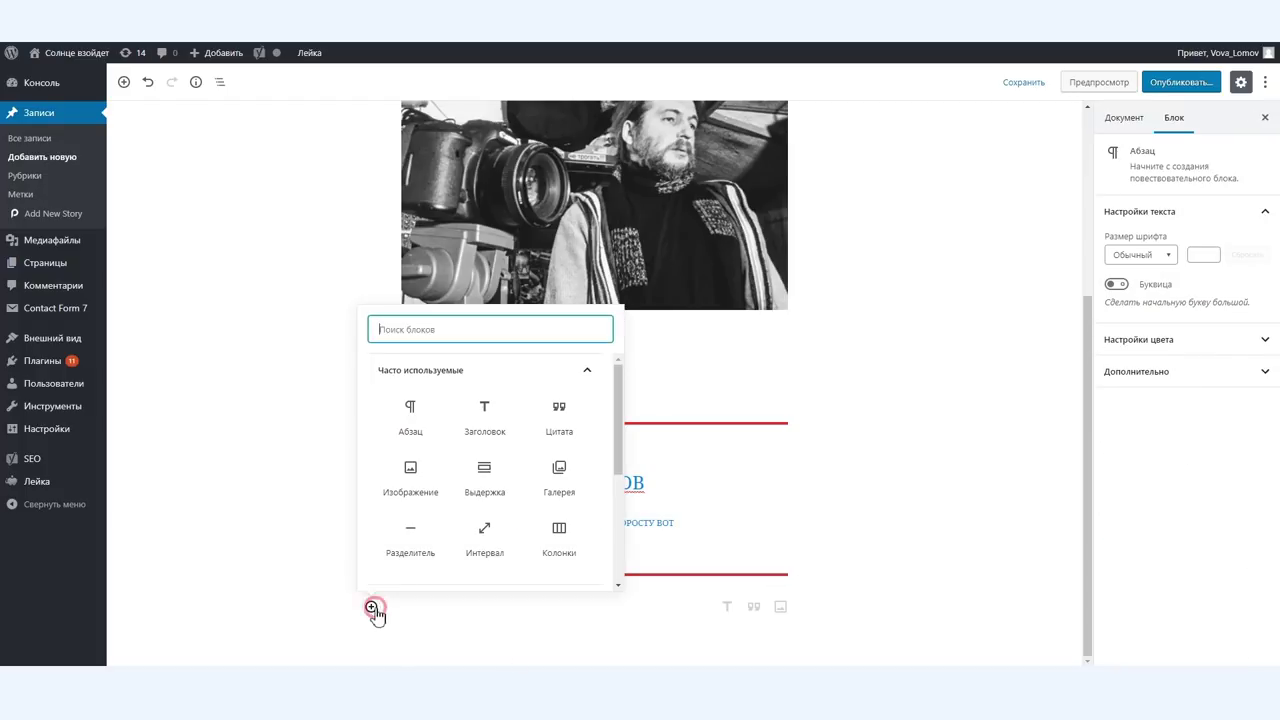
left_click(432, 372)
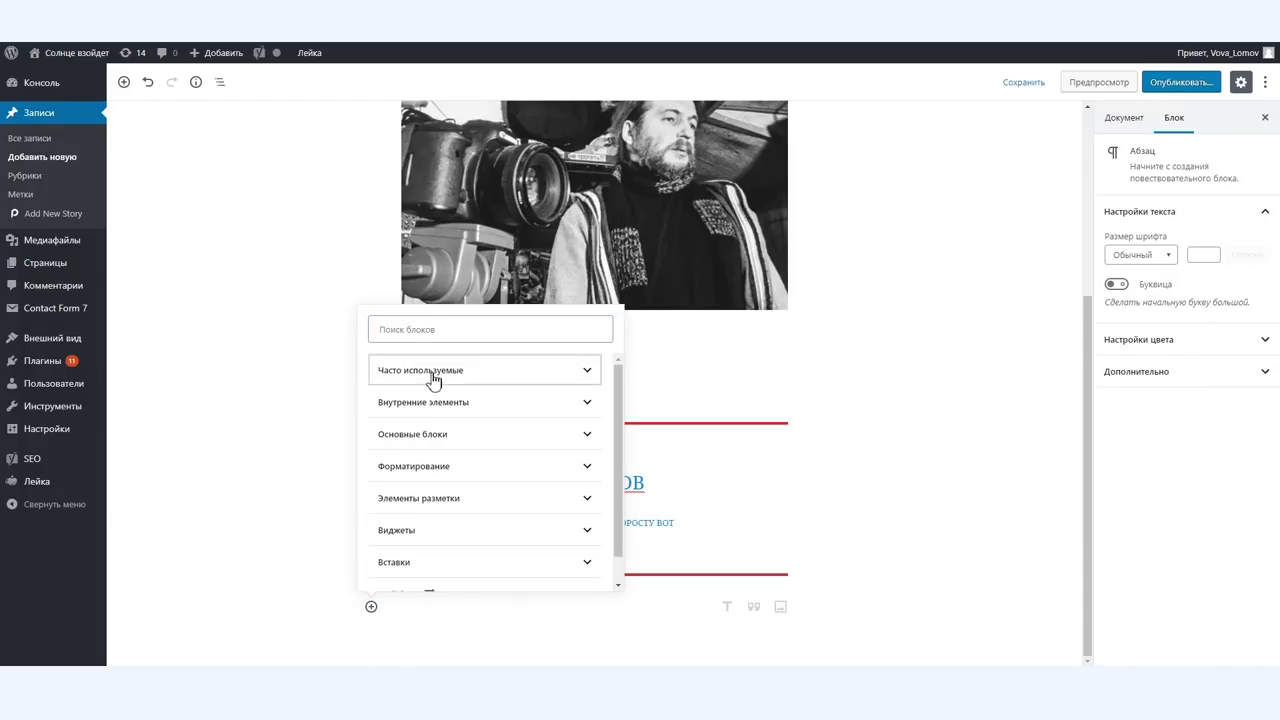
left_click(430, 437)
scroll(428, 438, "down", 1)
scroll(428, 438, "up", 1)
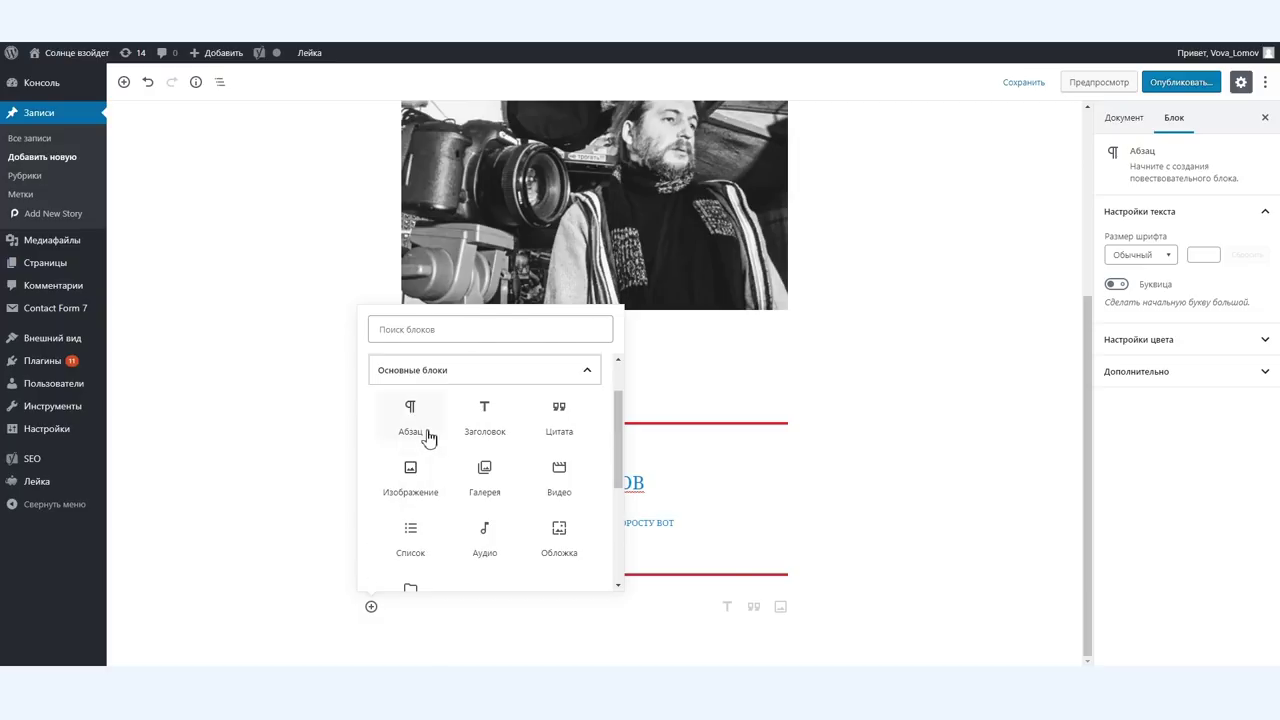
scroll(428, 436, "down", 3)
left_click(428, 434)
left_click(430, 380)
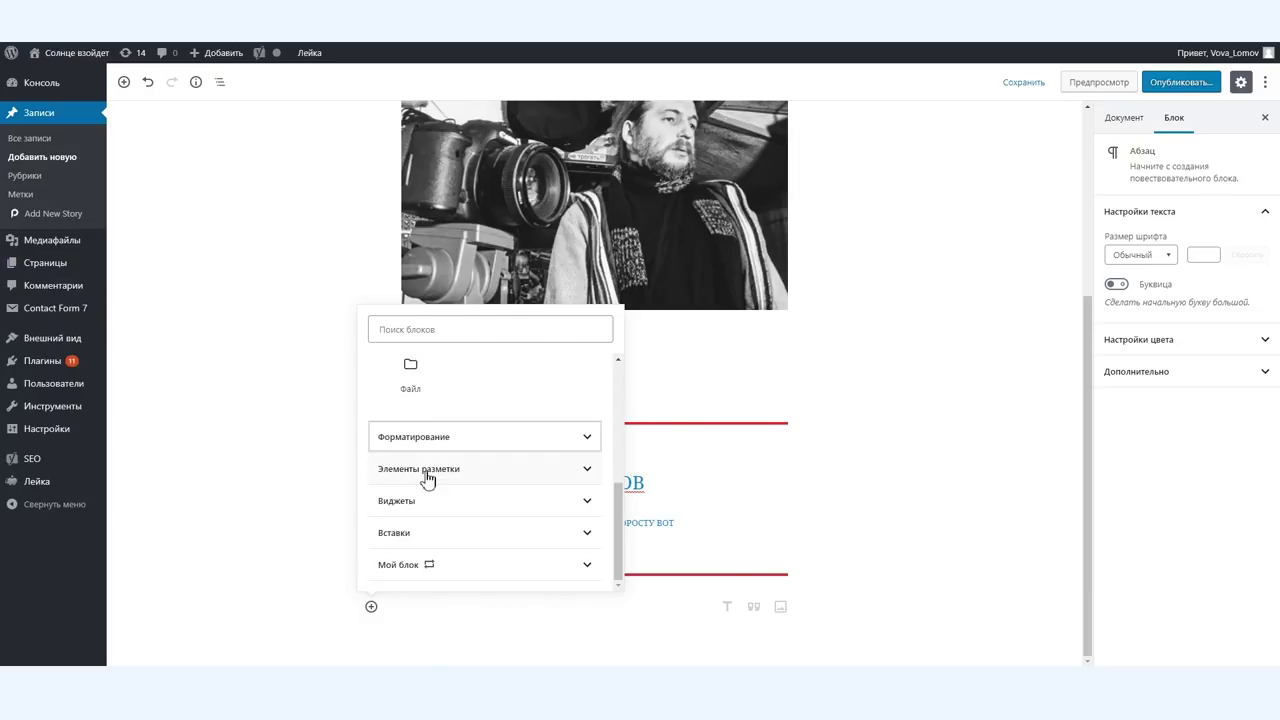
left_click(427, 474)
left_click(408, 474)
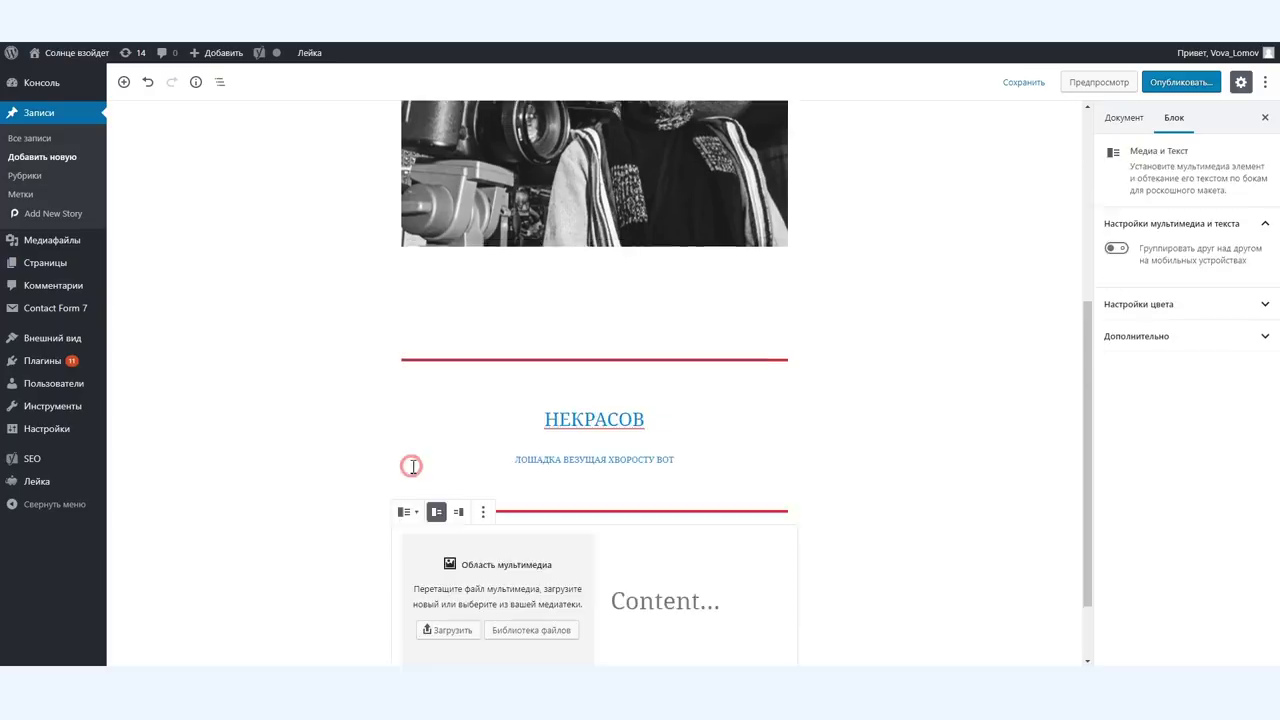
Add the photo of the man with the camera to the media area and enter "Это я, смотрю на объект съемки" beside it.
scroll(363, 503, "down", 1)
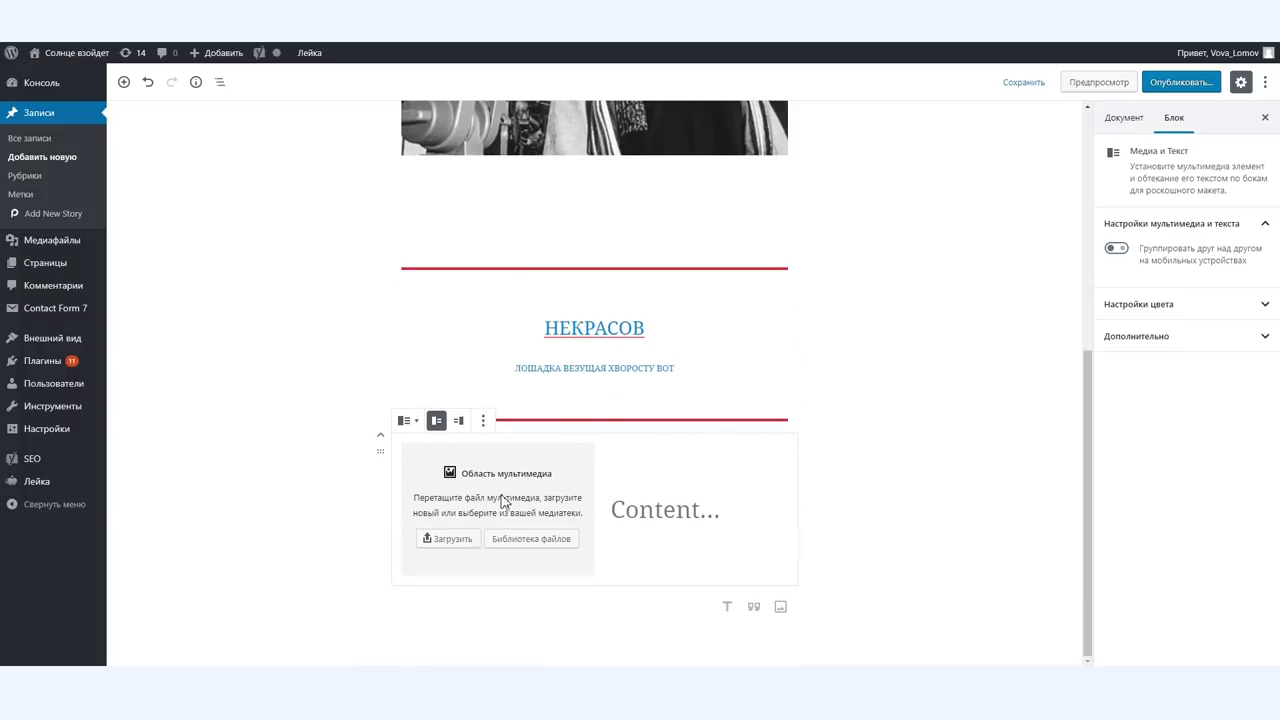
left_click_drag(850, 248, 486, 514)
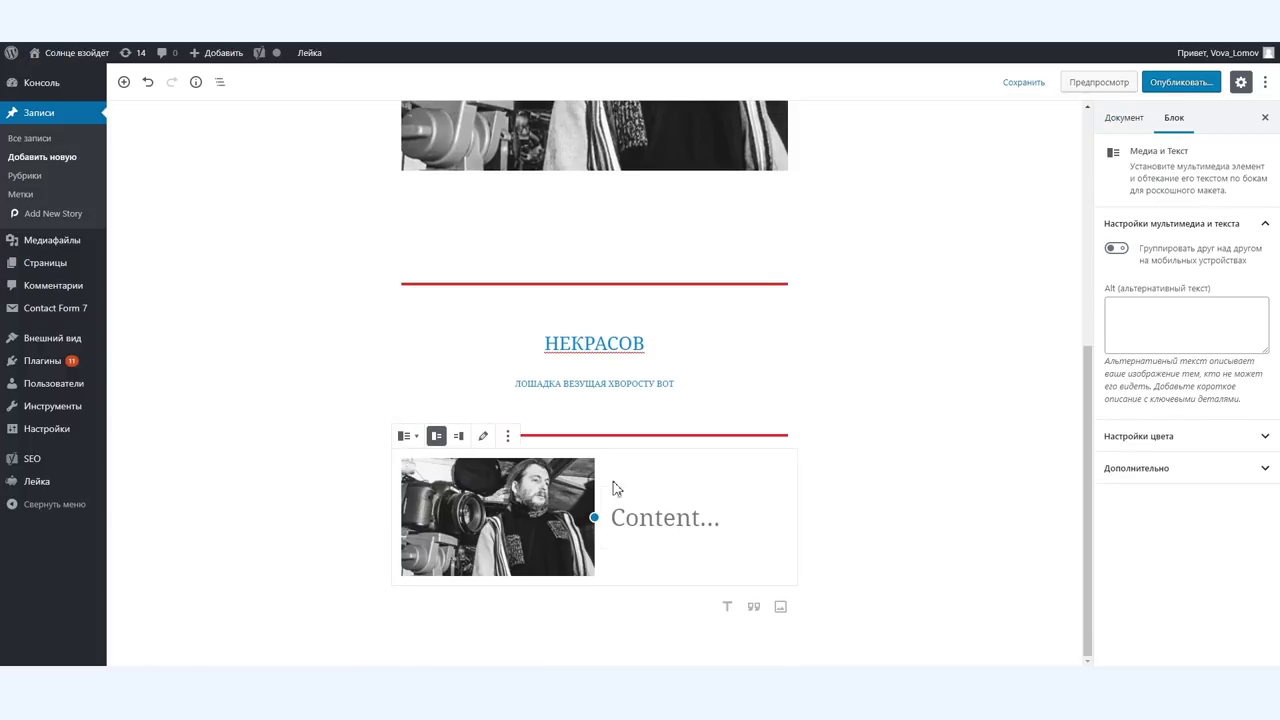
left_click(659, 516)
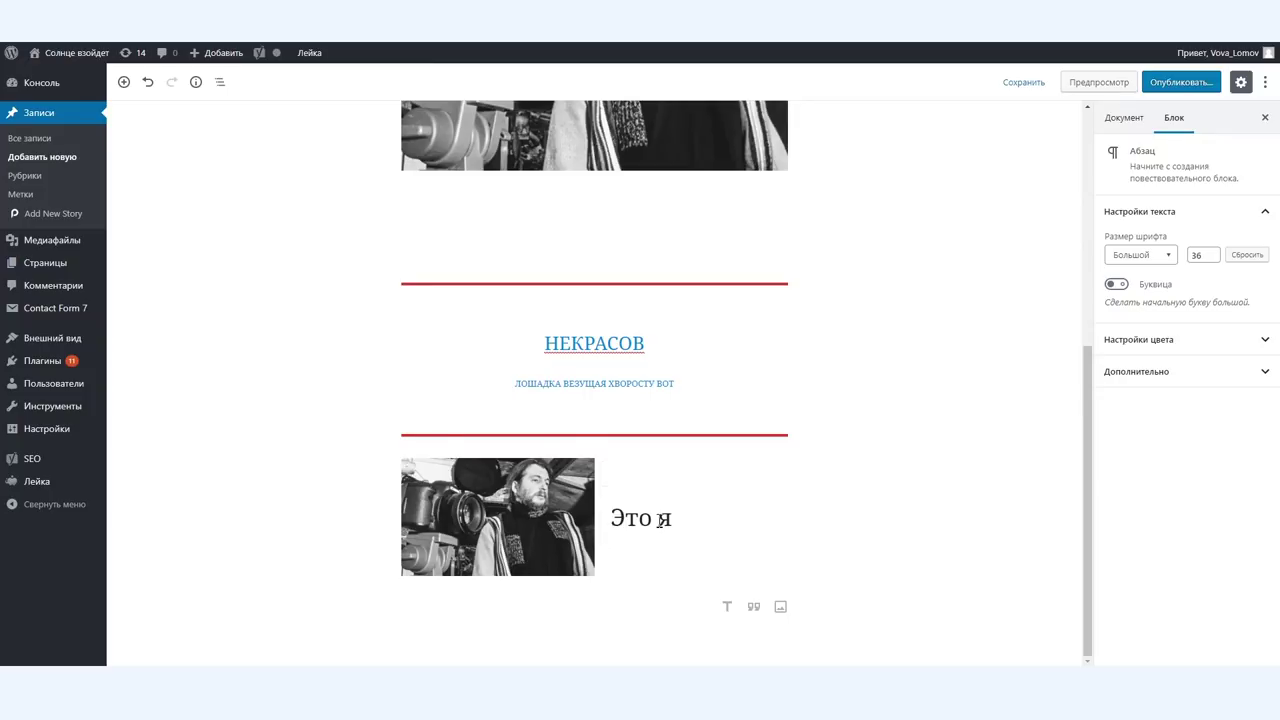
type(", смотрю на объект съемки")
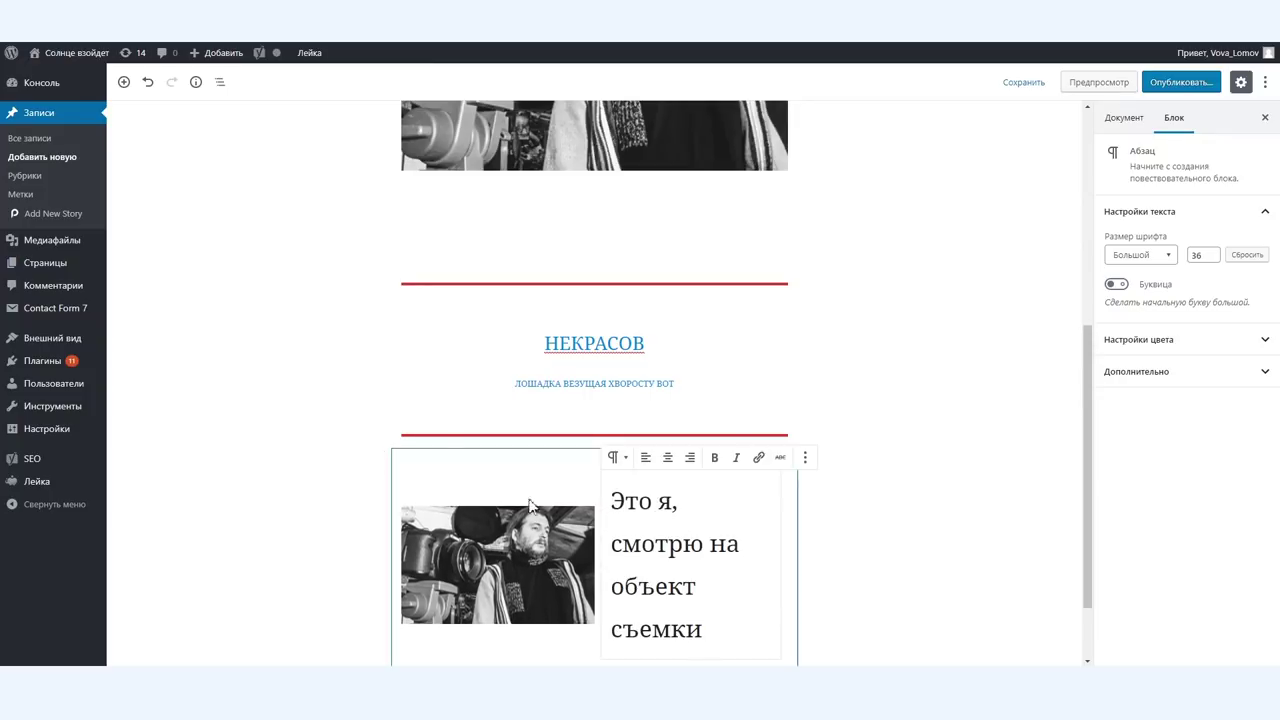
Set the text beside the small photo to medium size (20) with a blue text colour and no background colour.
left_click(1213, 258)
left_click(1147, 341)
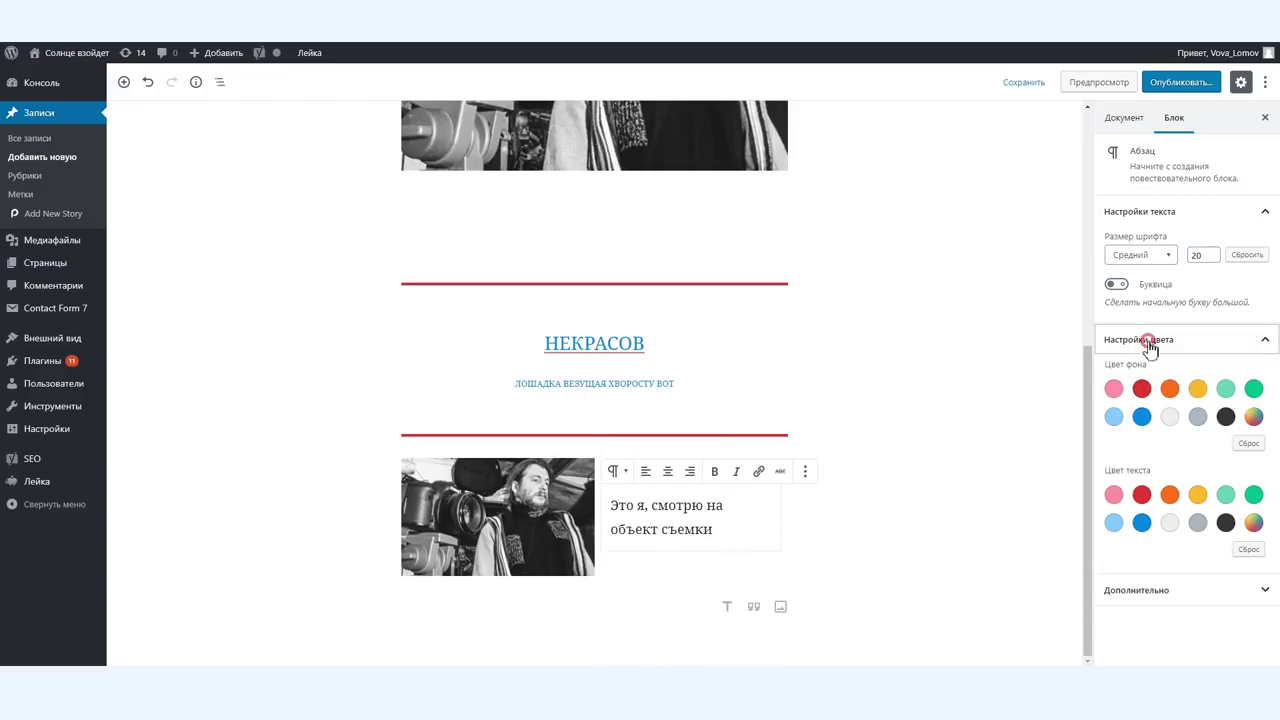
left_click(1198, 416)
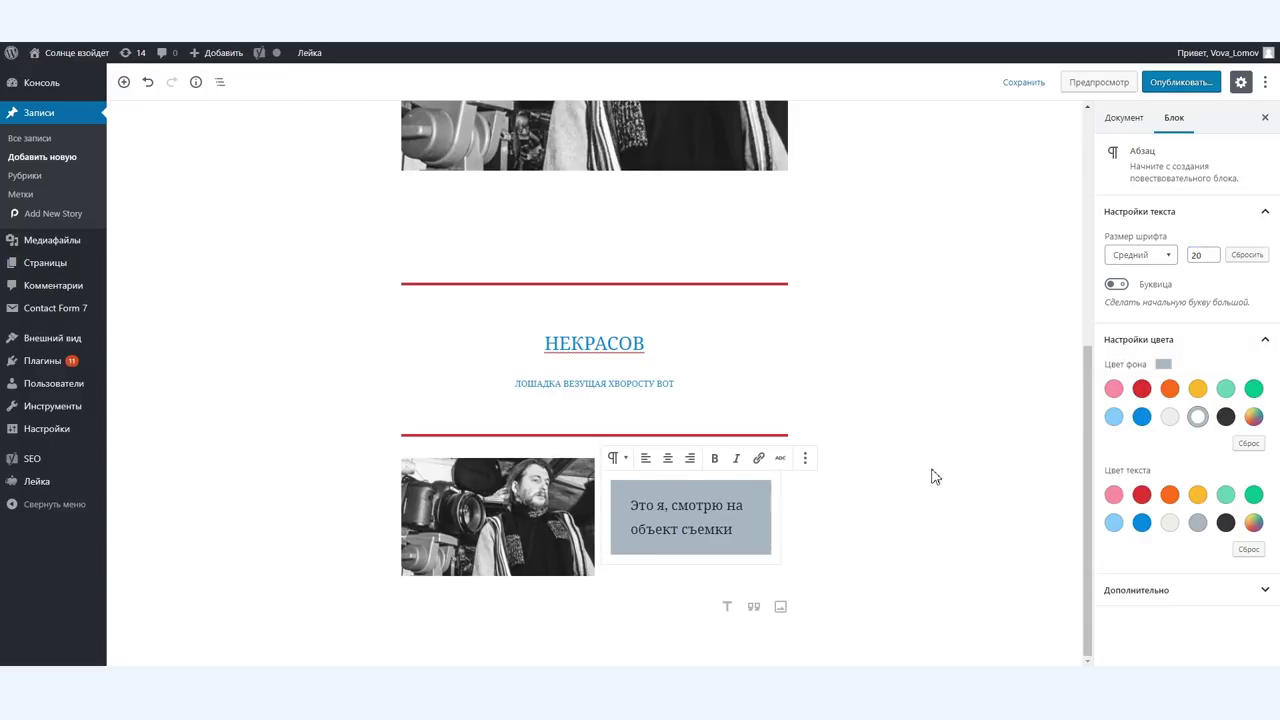
left_click(1240, 443)
left_click(1198, 522)
left_click(1142, 522)
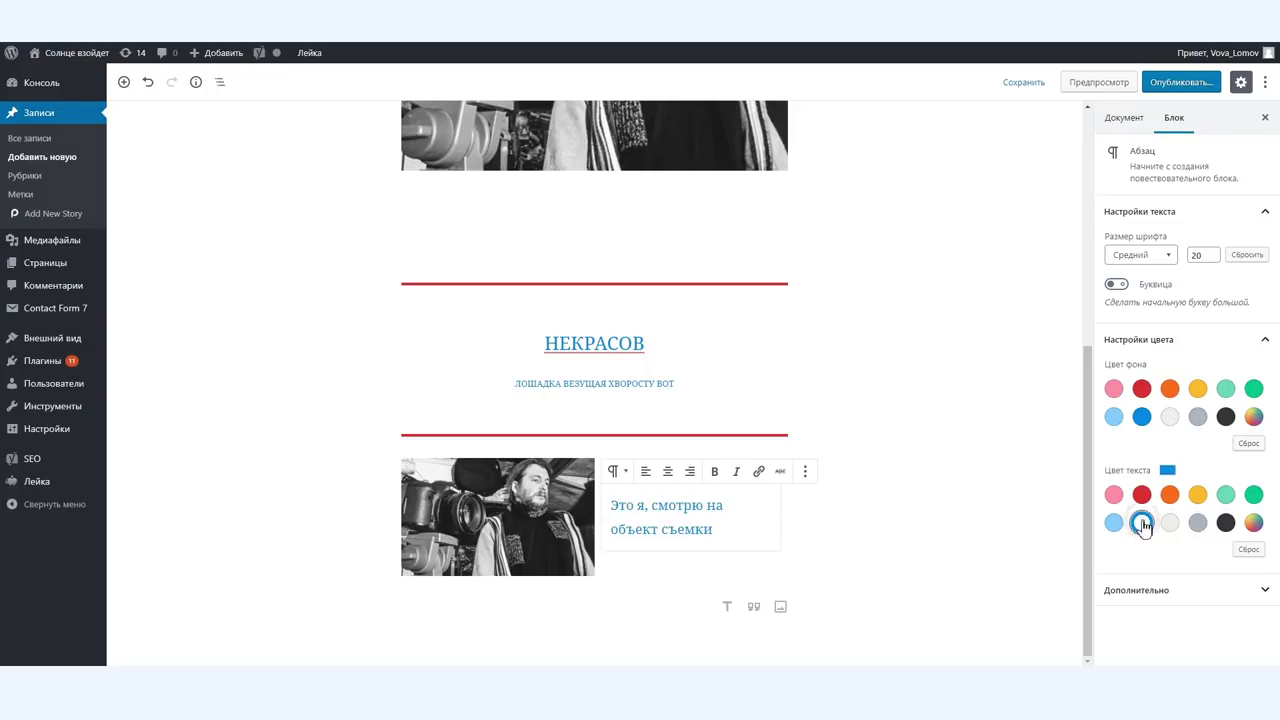
left_click(931, 508)
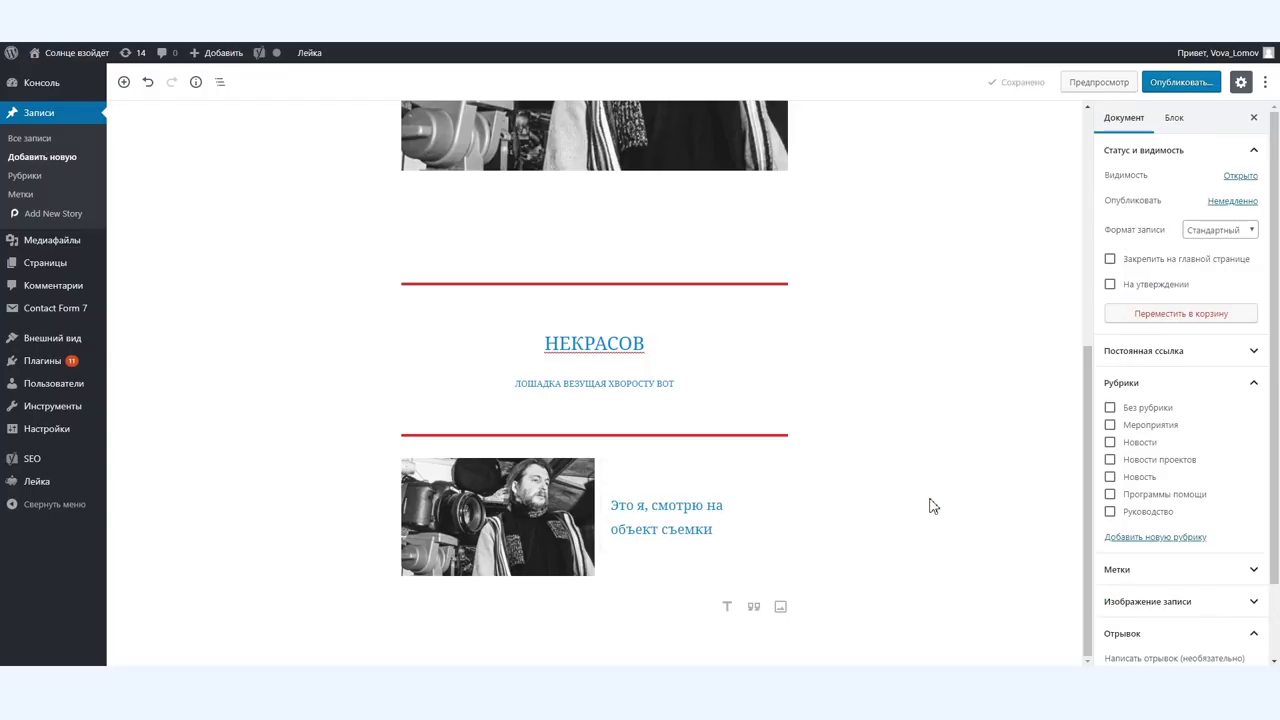
Move the pullquote block up to directly below the title "Очень хорошая статья", above the first paragraph.
scroll(650, 508, "up", 2)
left_click(380, 475)
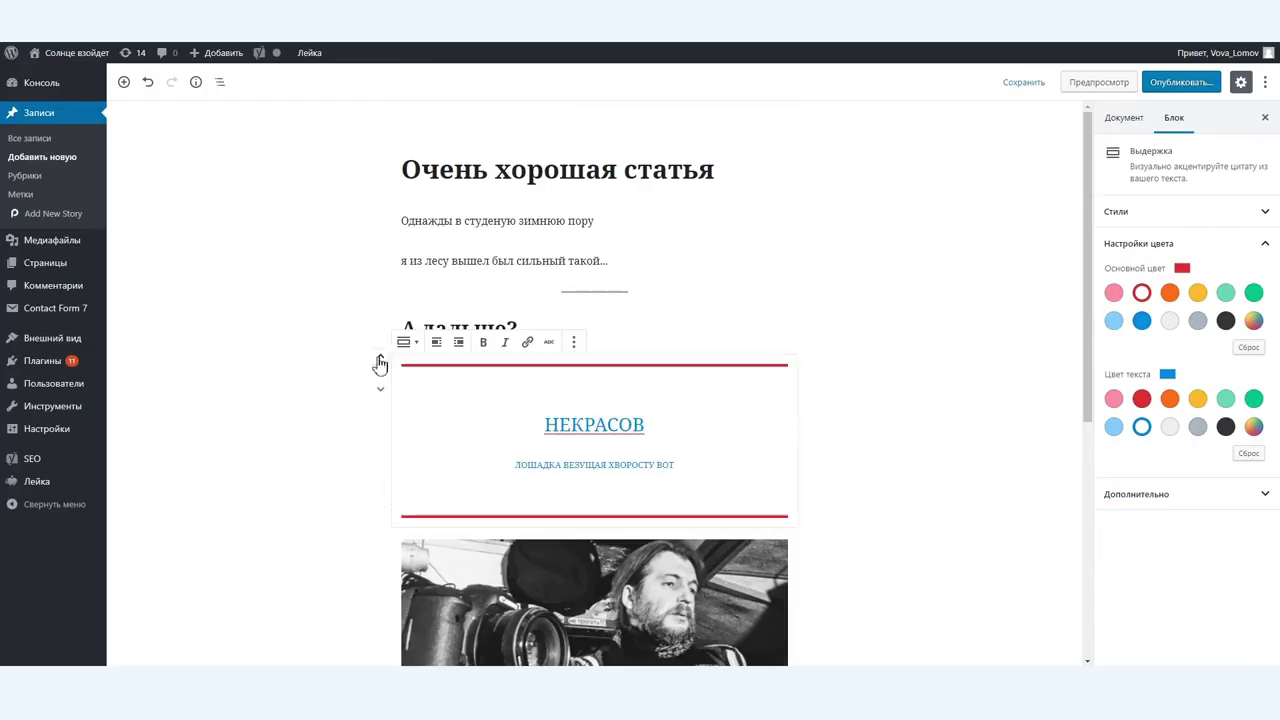
left_click(380, 363)
left_click(380, 300)
left_click(380, 252)
left_click_drag(358, 219, 560, 365)
left_click(937, 391)
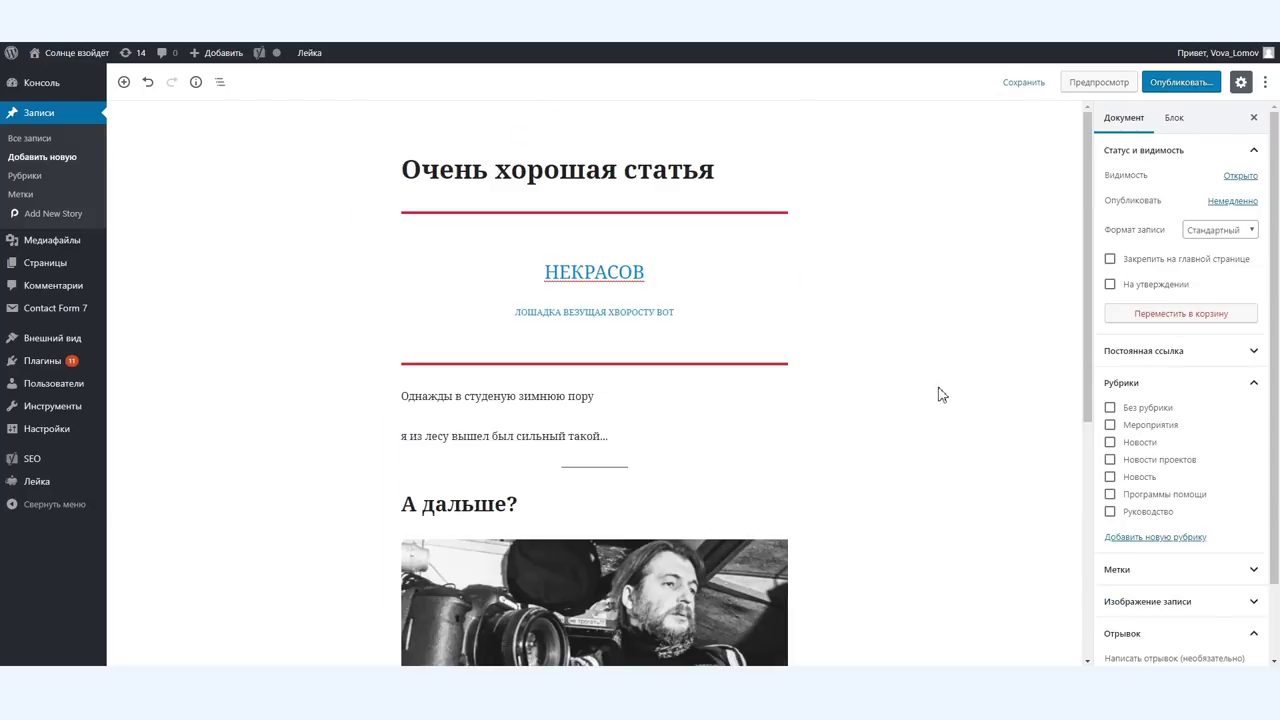
Save the media and text block at the end of the post as a reusable block named "Это".
scroll(880, 370, "down", 4)
left_click(806, 518)
left_click(508, 436)
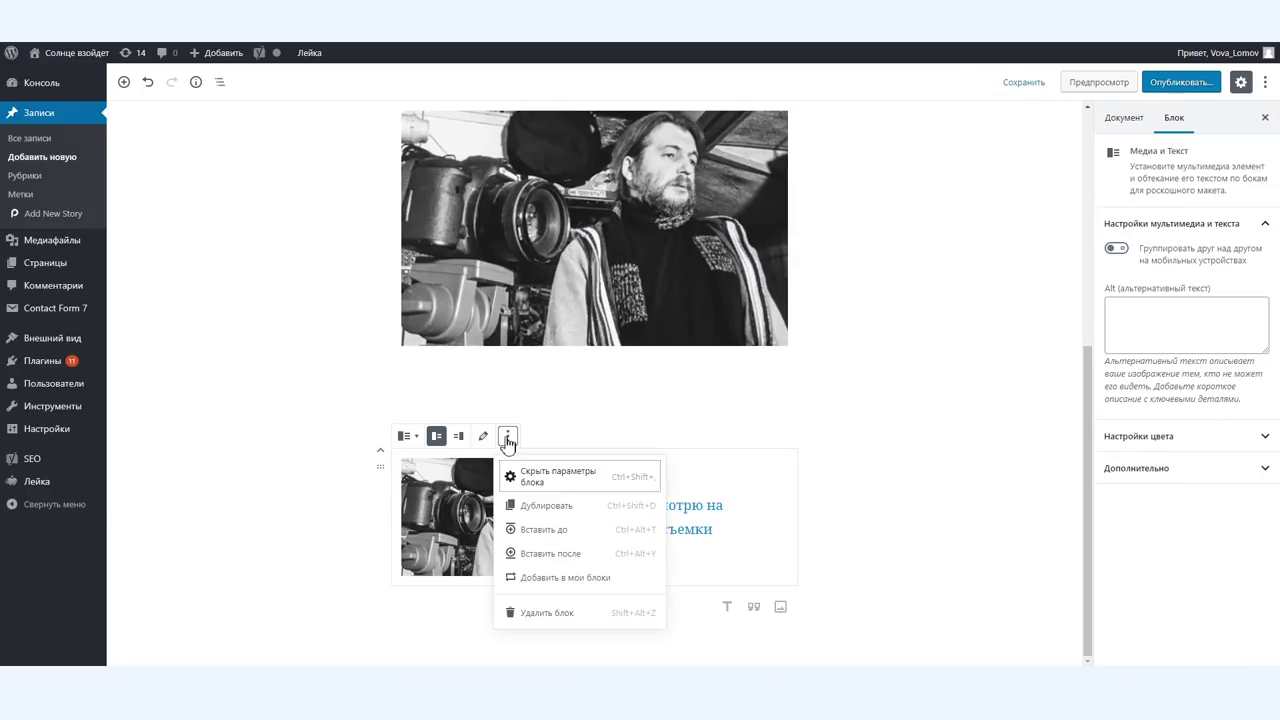
left_click(560, 577)
type("Это")
left_click(757, 464)
left_click(594, 418)
left_click(913, 439)
scroll(918, 330, "down", 7)
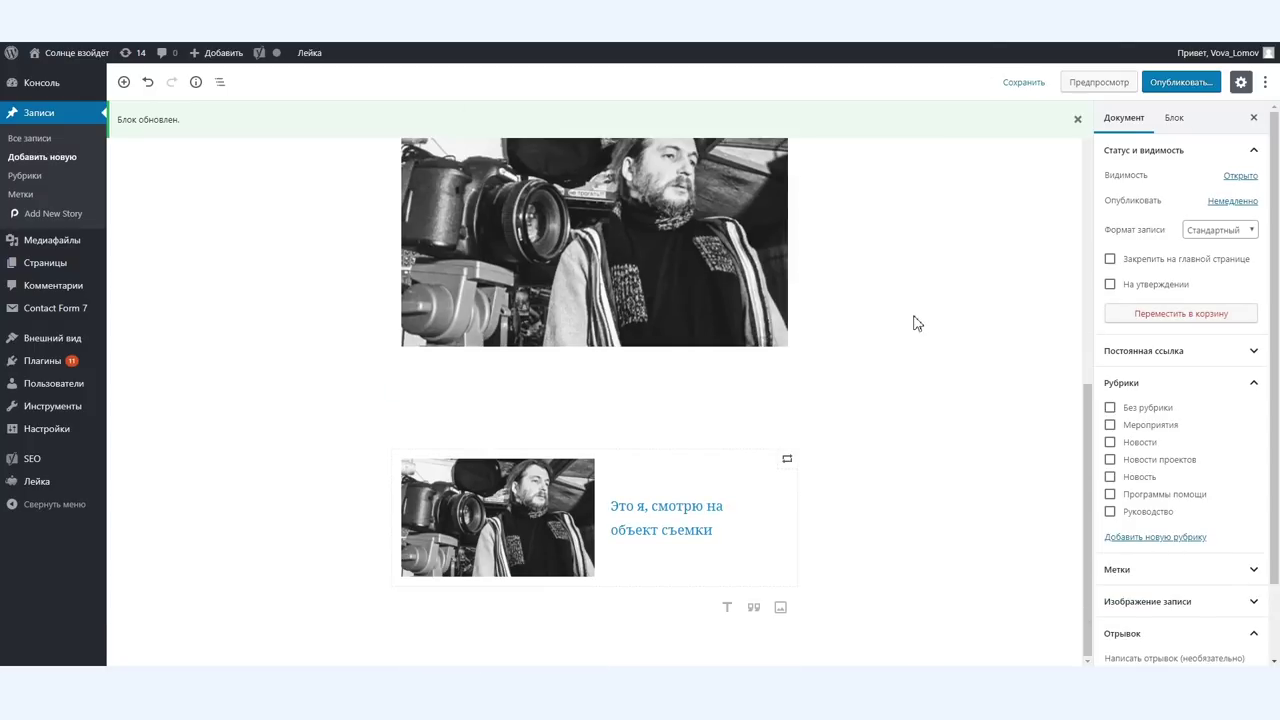
Expand the tags and featured image sections in the post's document settings.
scroll(1160, 460, "down", 2)
left_click(1166, 481)
scroll(1180, 500, "down", 1)
left_click(1149, 523)
scroll(1152, 496, "up", 3)
Select the large photo, view its image and link settings, and hide and reshow the settings sidebar.
left_click(814, 349)
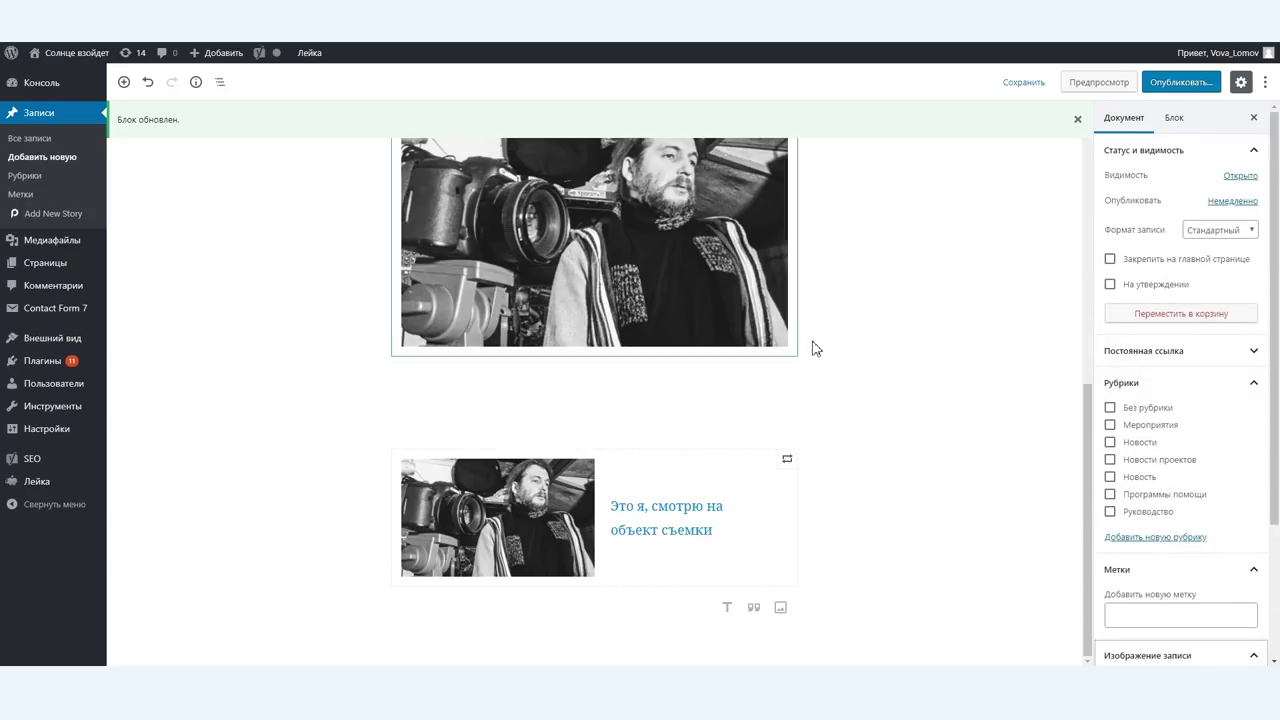
left_click(1175, 125)
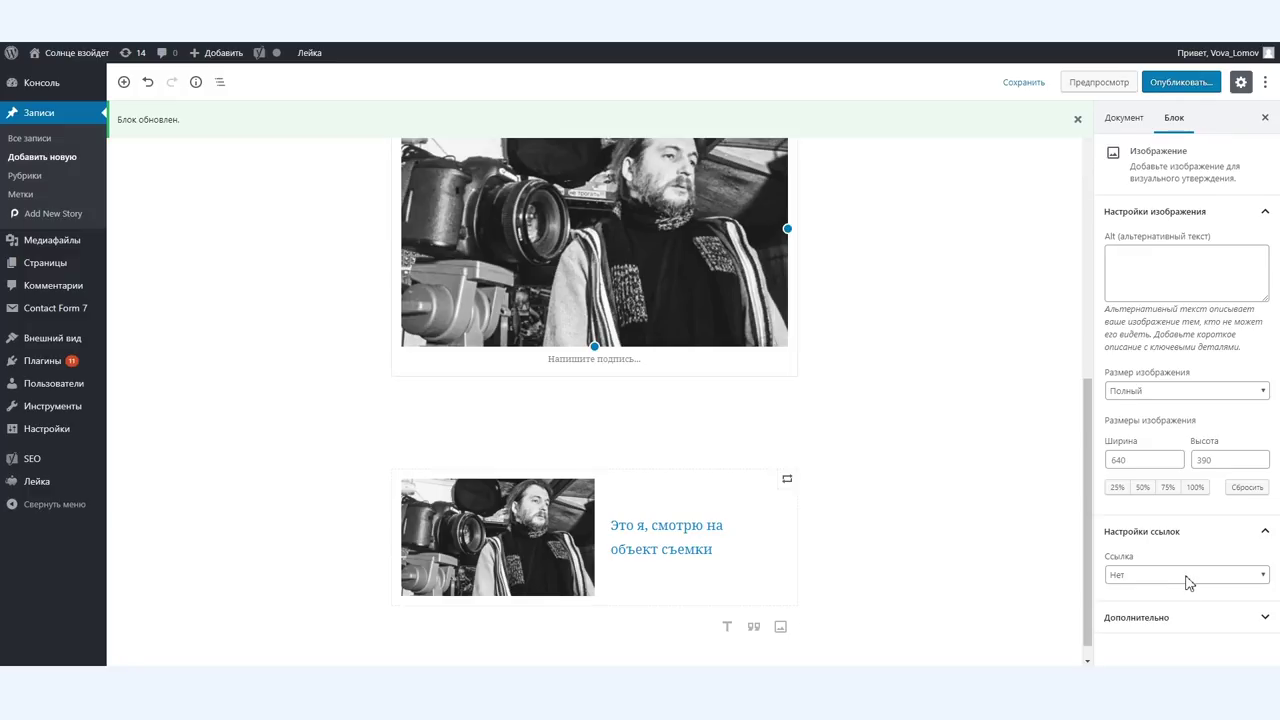
left_click(1243, 84)
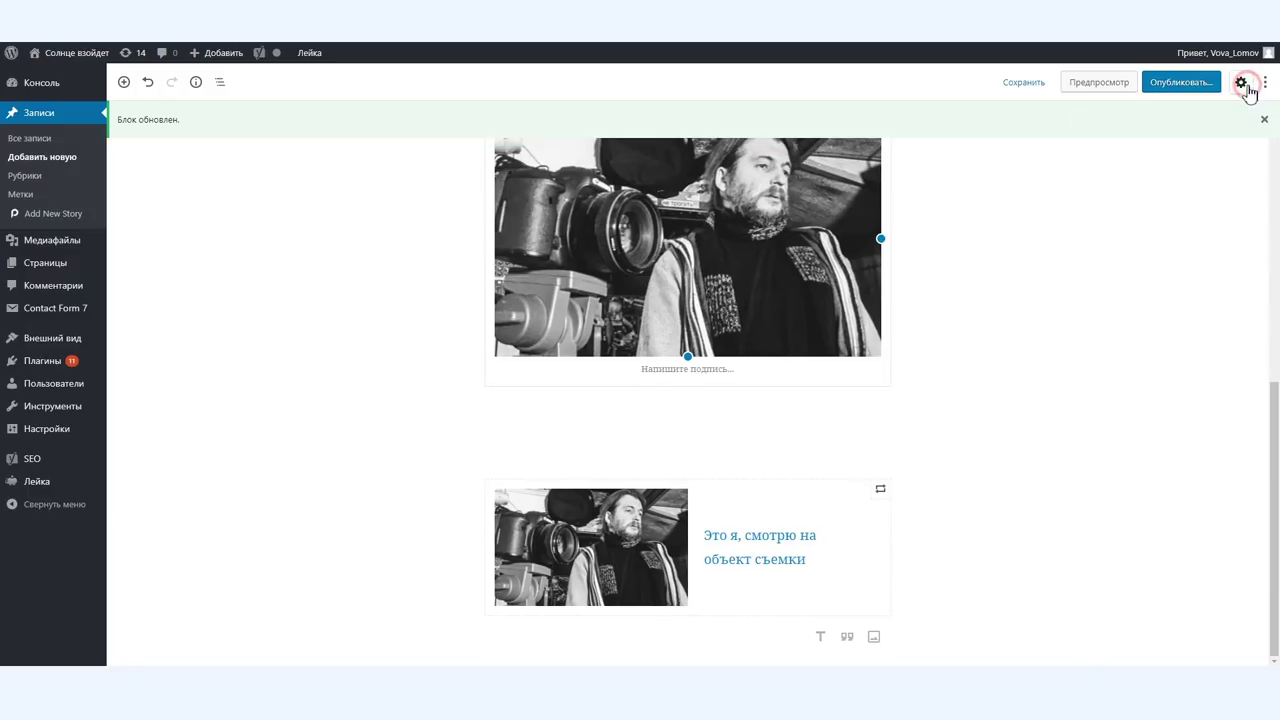
left_click(1241, 84)
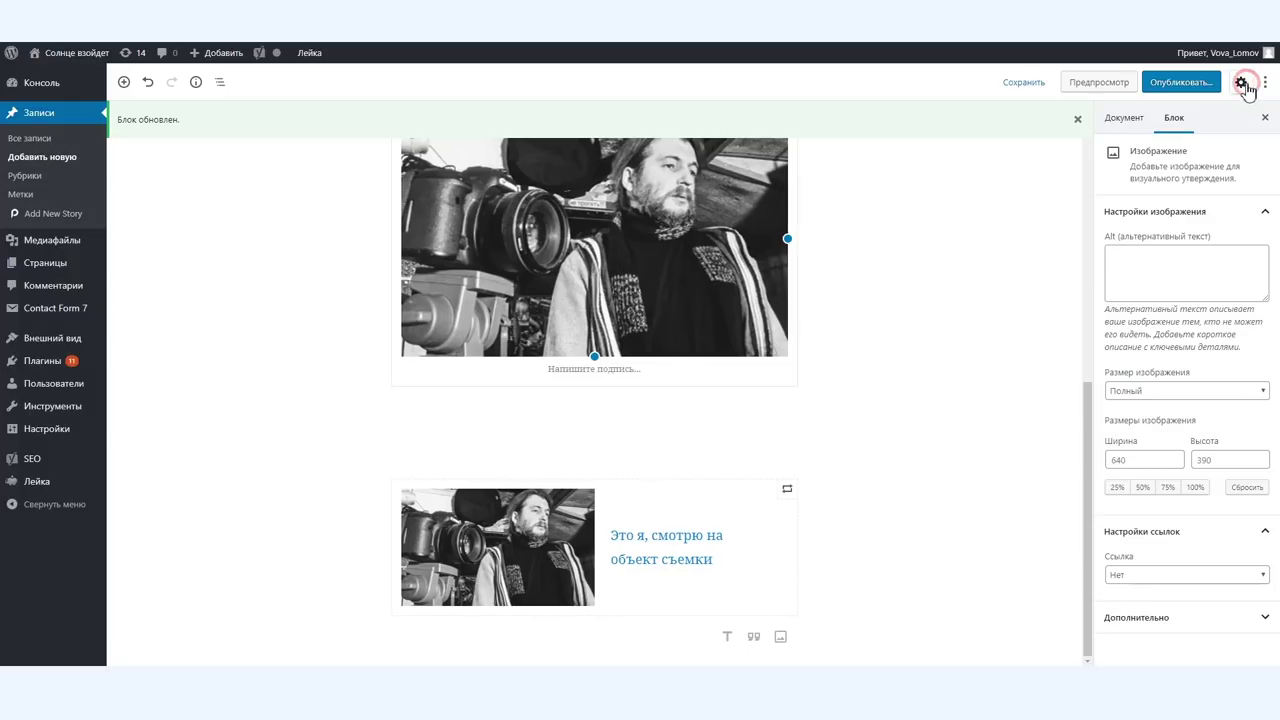
Examine the Yoast SEO and Яндекс.Новости panels that overlap the post content, expanding the Yoast SEO options.
left_click(1265, 84)
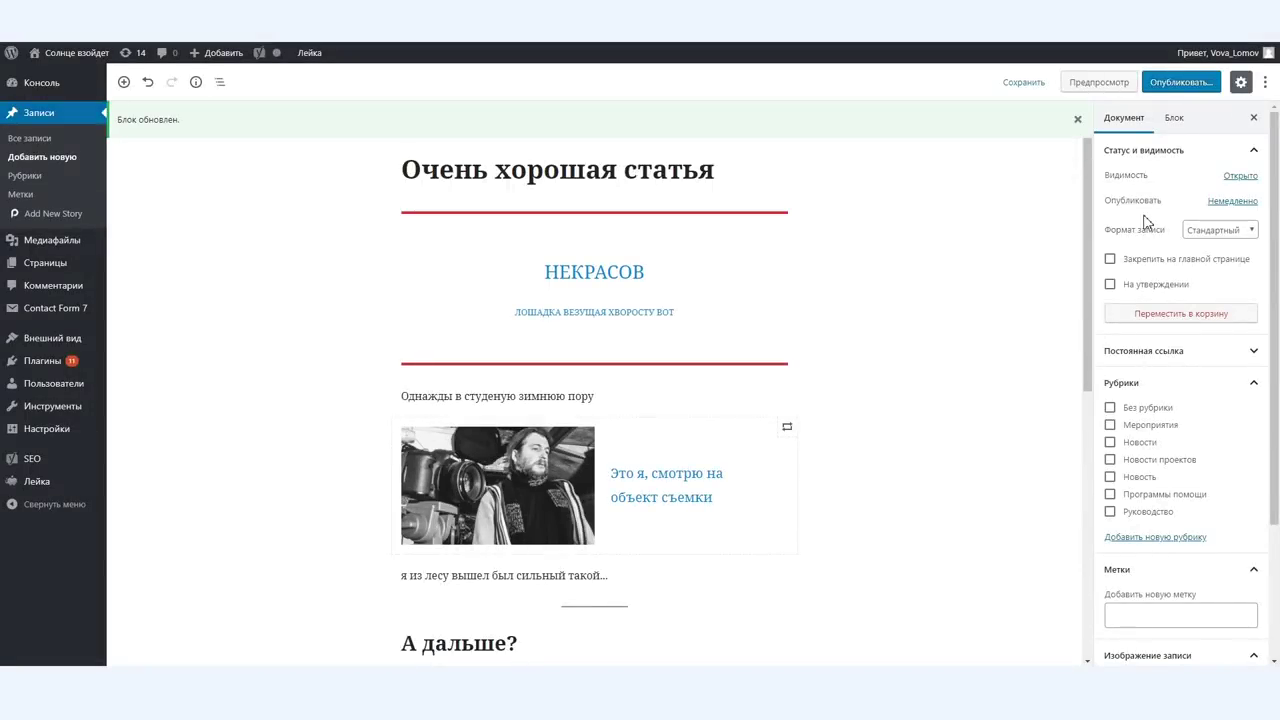
scroll(1033, 302, "down", 10)
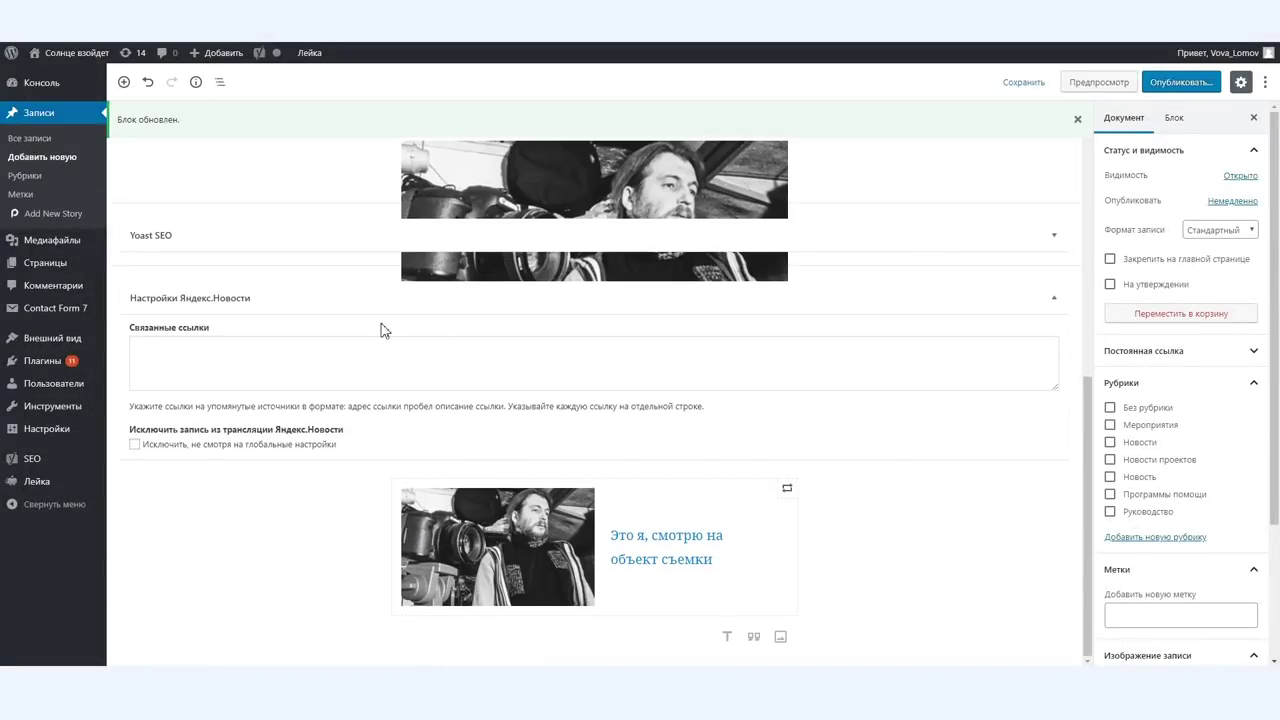
left_click(1056, 235)
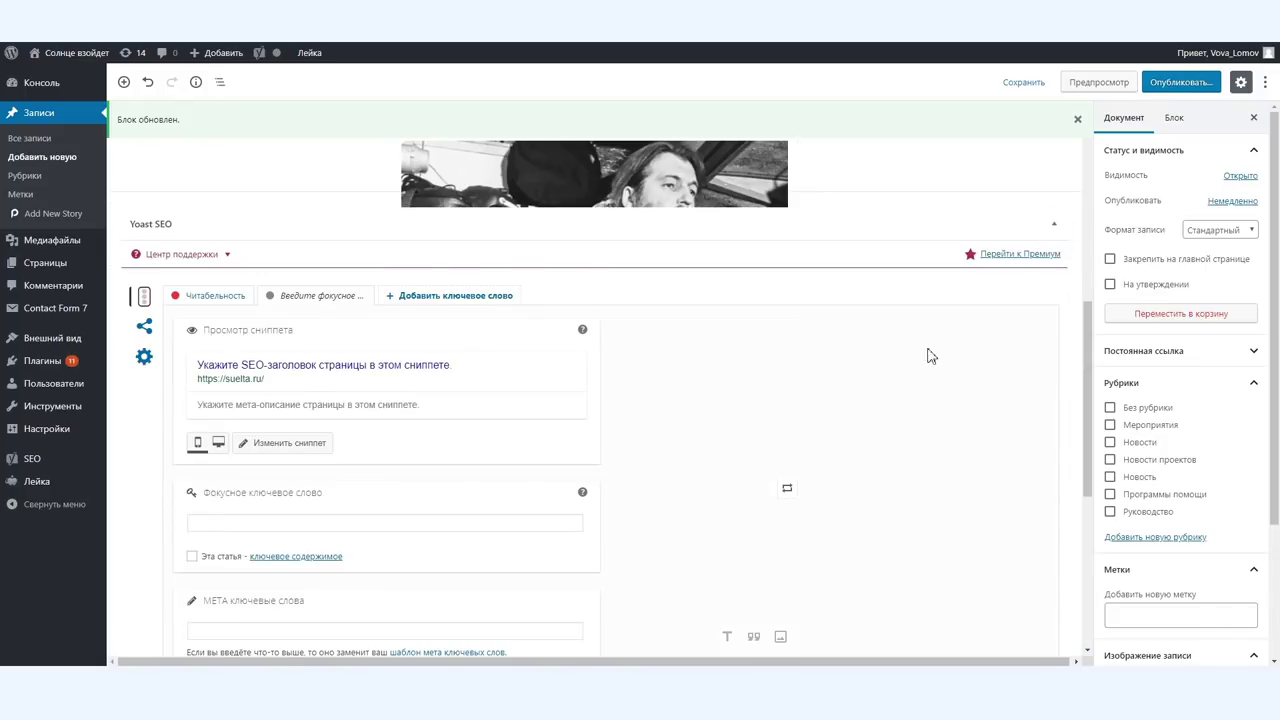
scroll(794, 309, "down", 5)
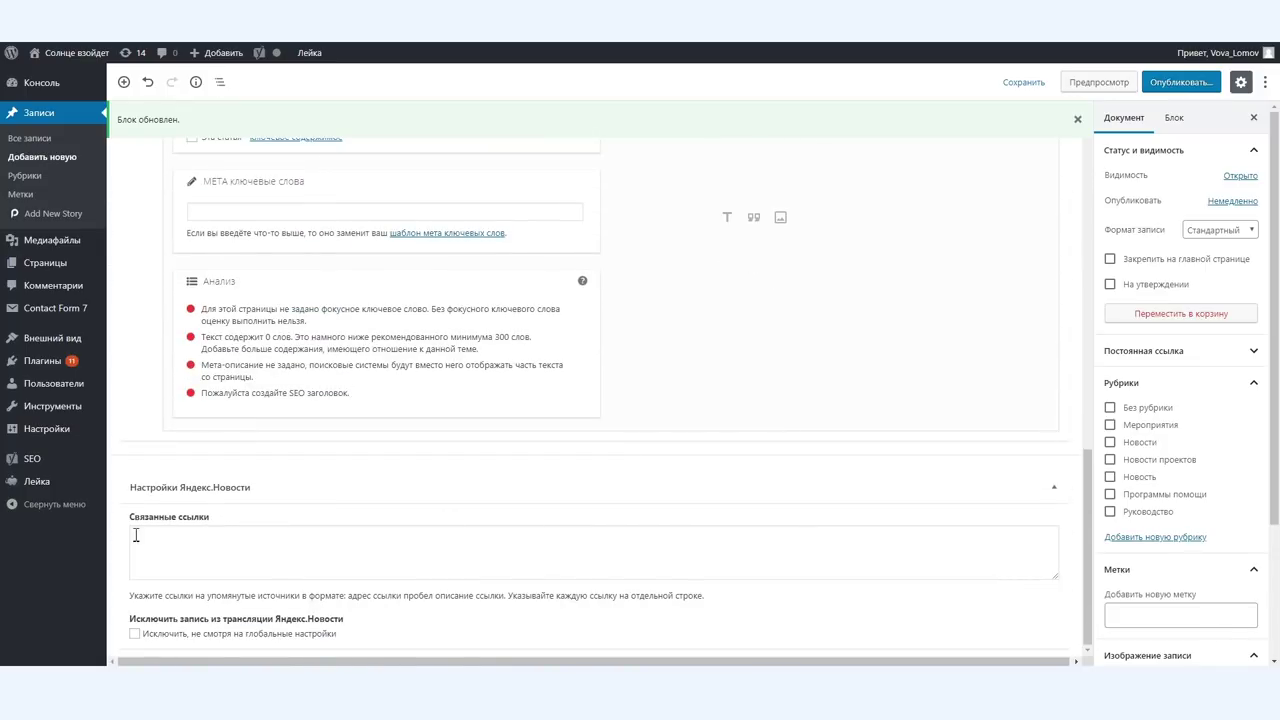
scroll(714, 514, "up", 10)
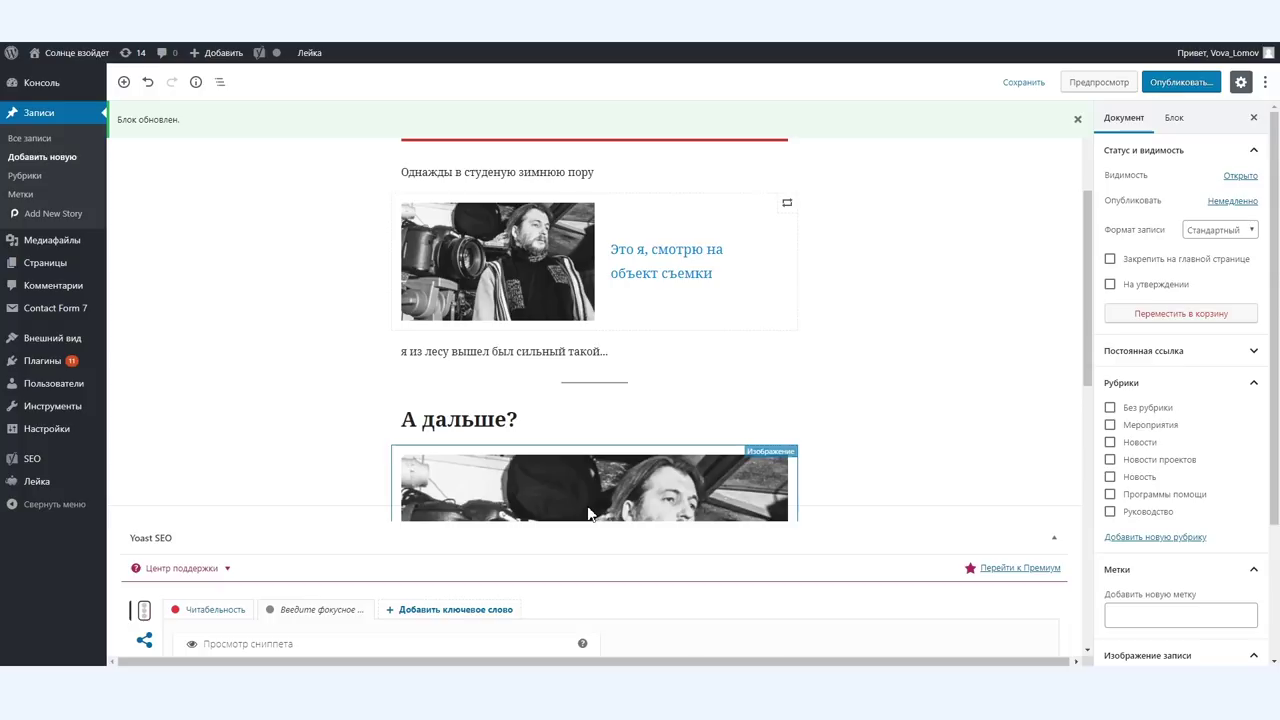
scroll(588, 514, "down", 5)
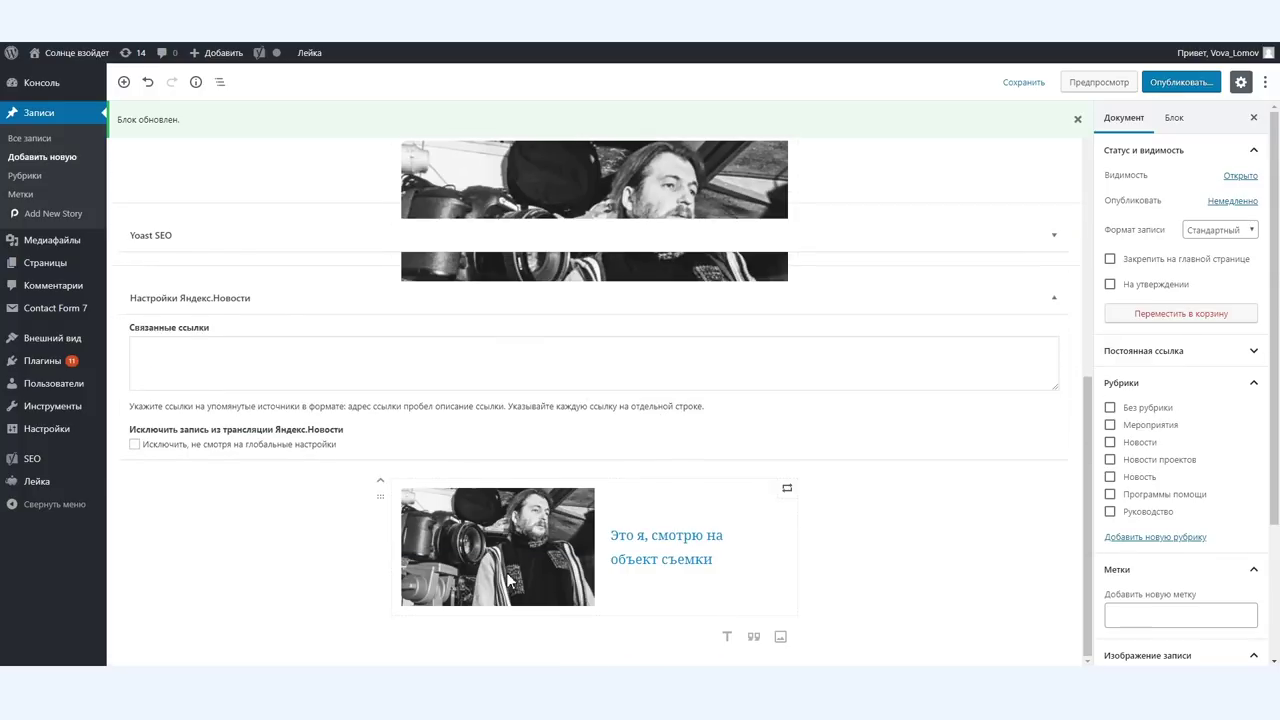
scroll(341, 421, "up", 10)
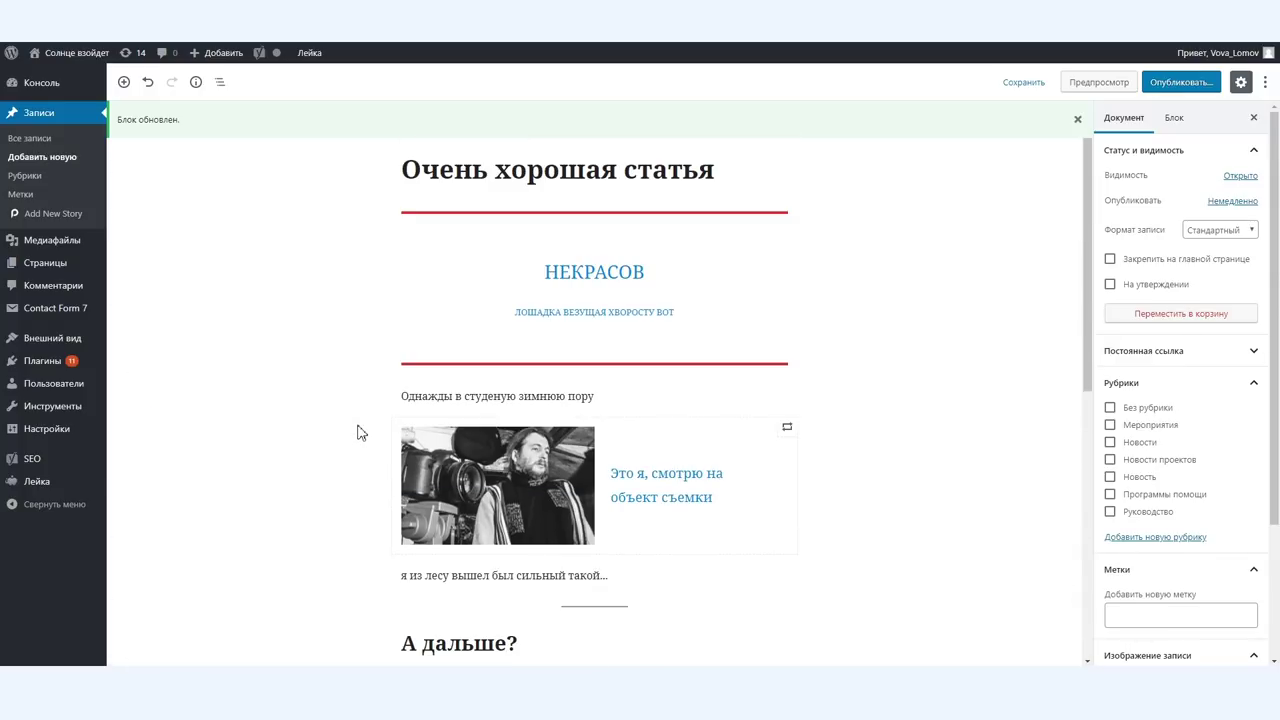
Turn off the advanced panels Yoast SEO and Настройки Яндекс.Новости in the editor settings and look over the post content.
left_click(1265, 82)
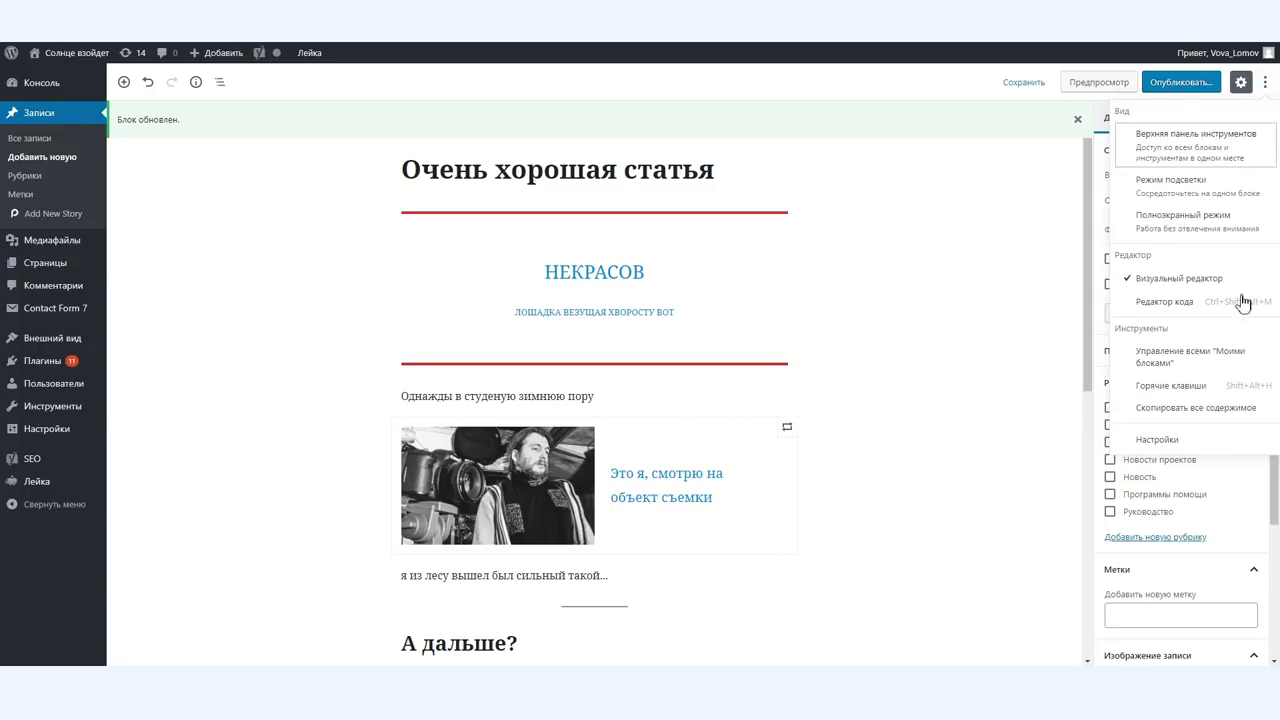
left_click(1156, 439)
left_click(536, 507)
left_click(536, 531)
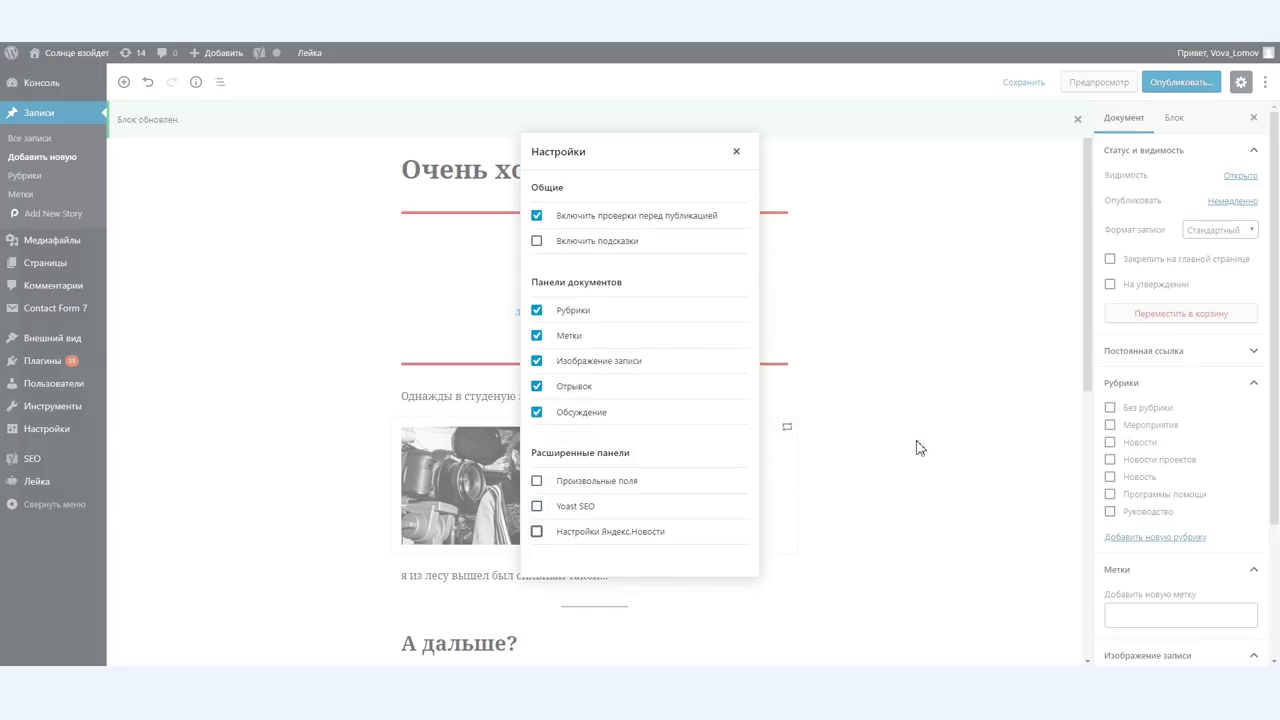
left_click(920, 447)
scroll(903, 409, "down", 4)
scroll(913, 421, "up", 4)
left_click(614, 171)
key("ctrl+a")
left_click(966, 209)
Publish the post privately by changing its visibility to Личное.
left_click(1240, 175)
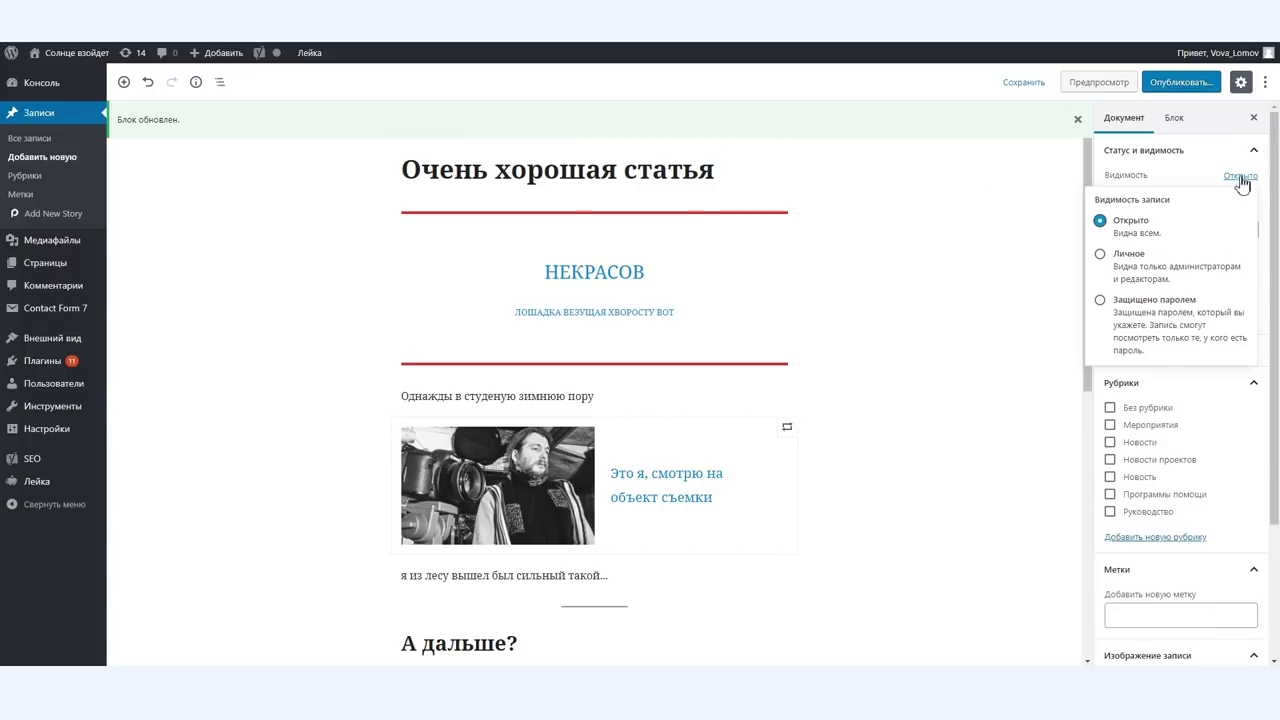
left_click(1109, 270)
left_click(706, 85)
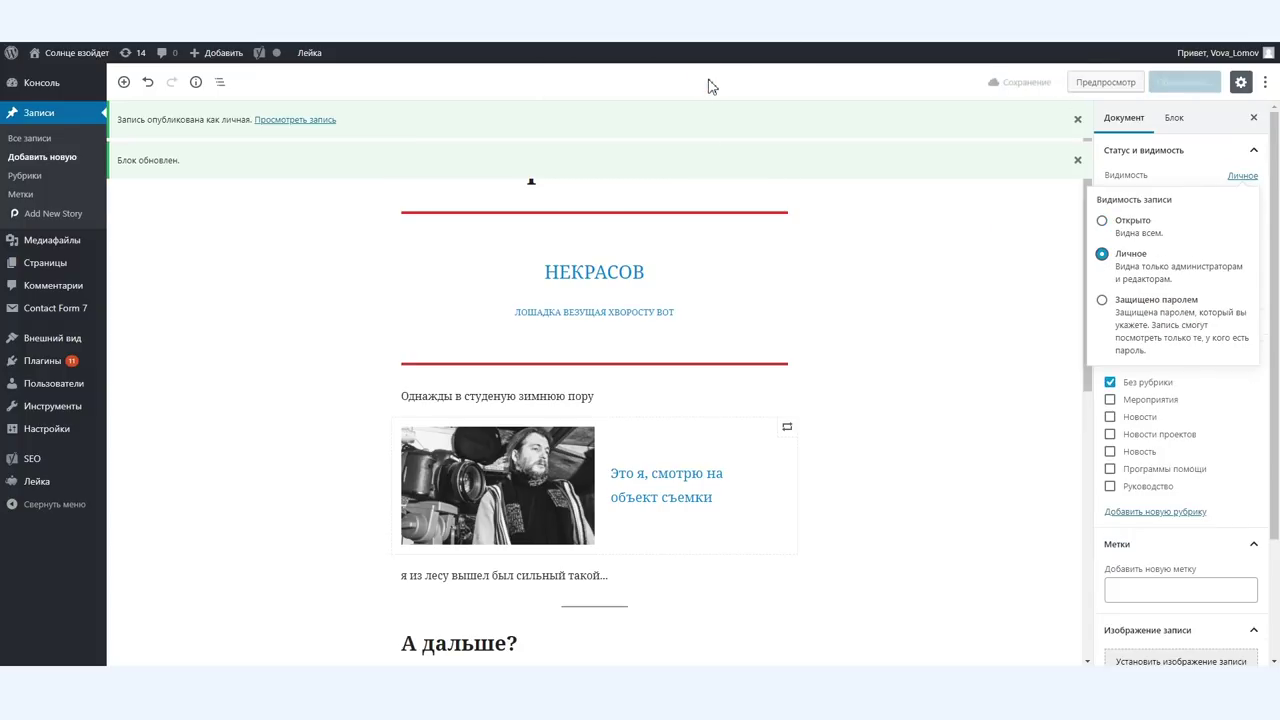
Open the site's plugins page.
left_click(45, 360)
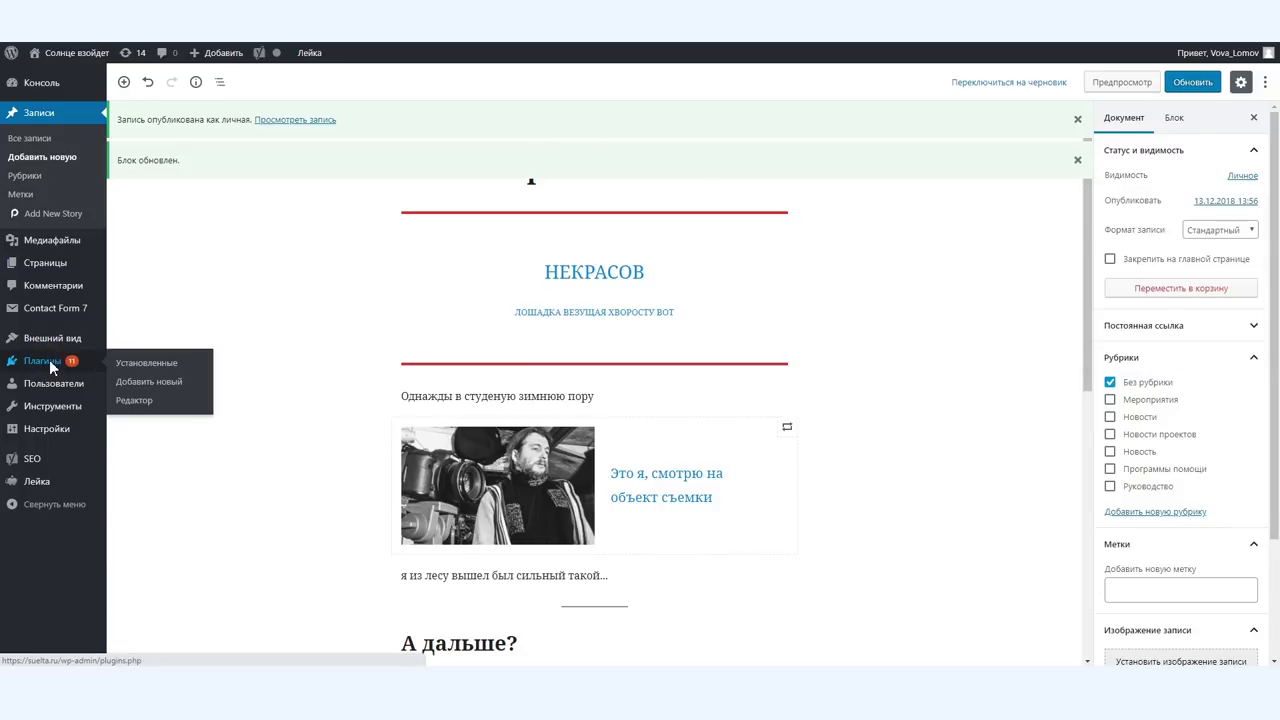